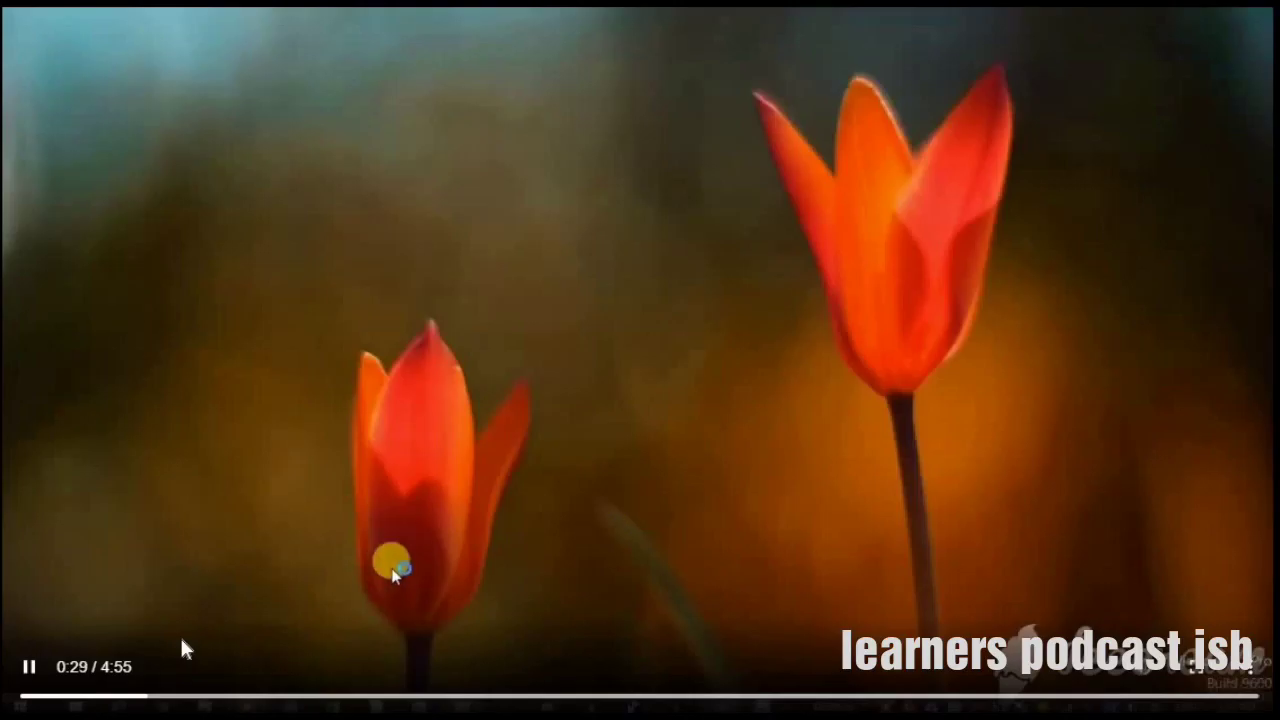
Add a second slide, then title the first slide 'First slide'.
{"action": "mouse_move", "coordinate": [181, 640]}
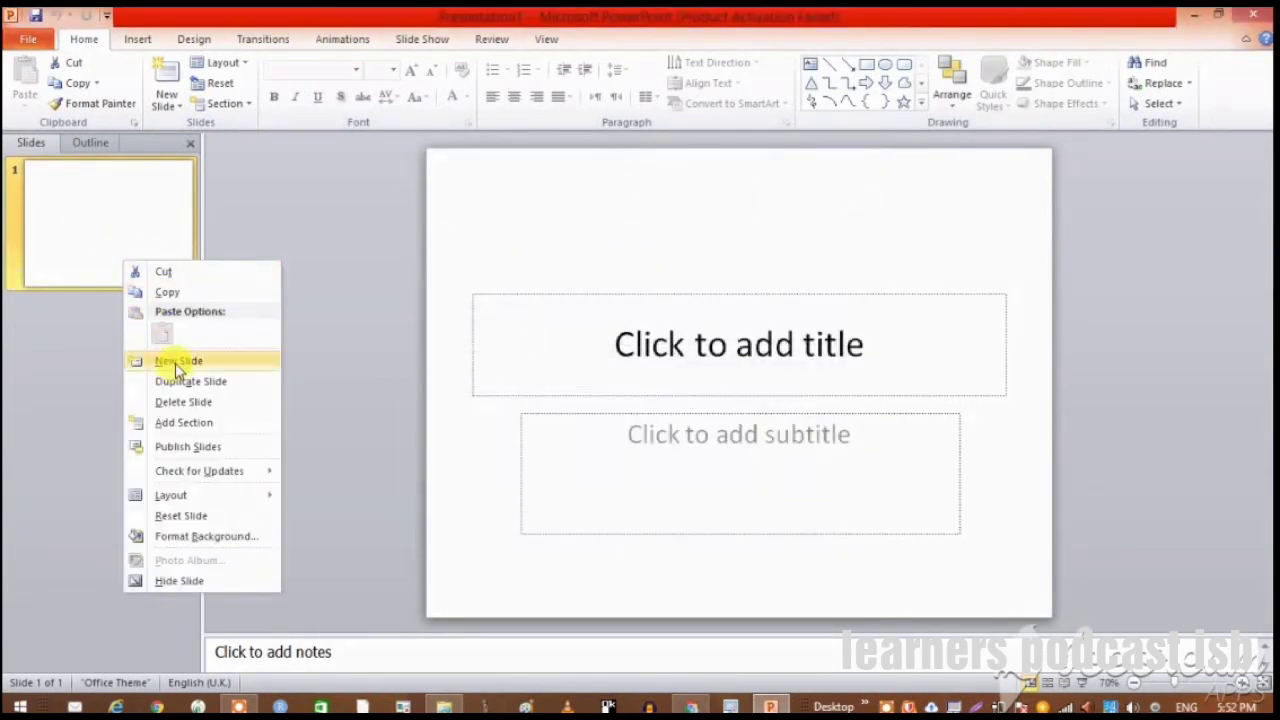
{"action": "left_click", "coordinate": [176, 362]}
{"action": "left_click", "coordinate": [112, 214]}
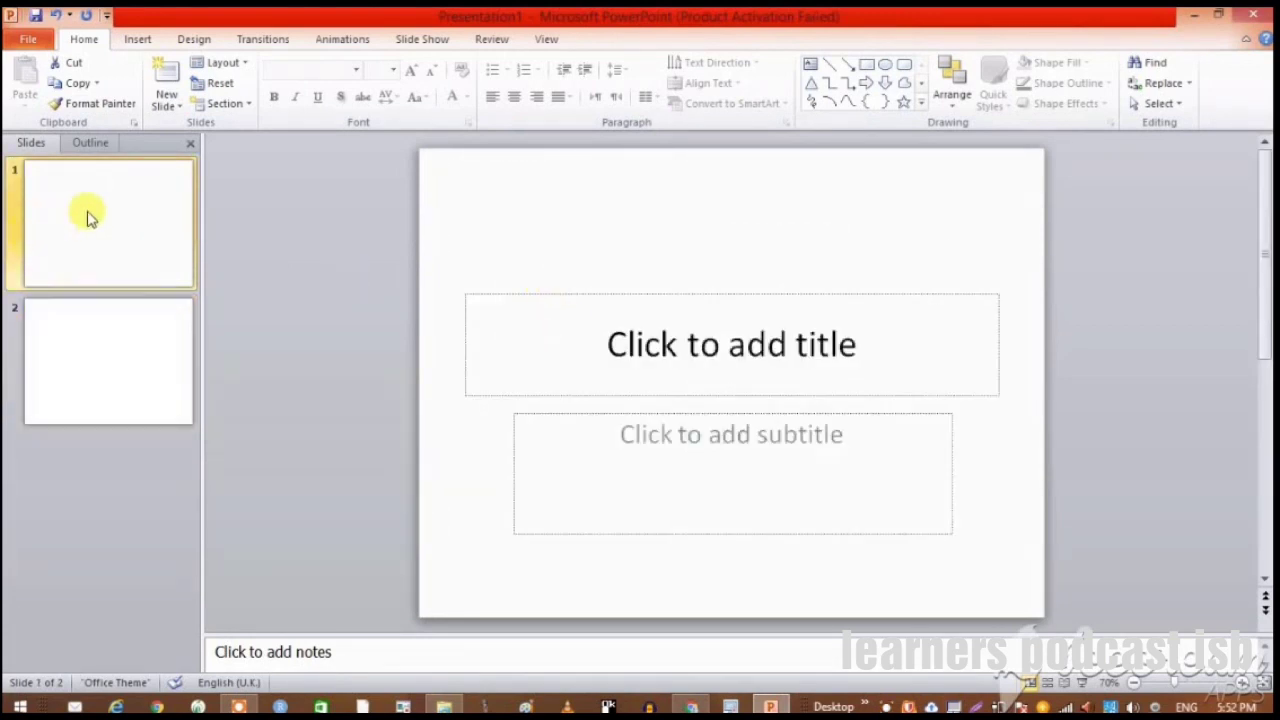
{"action": "left_click", "coordinate": [607, 337]}
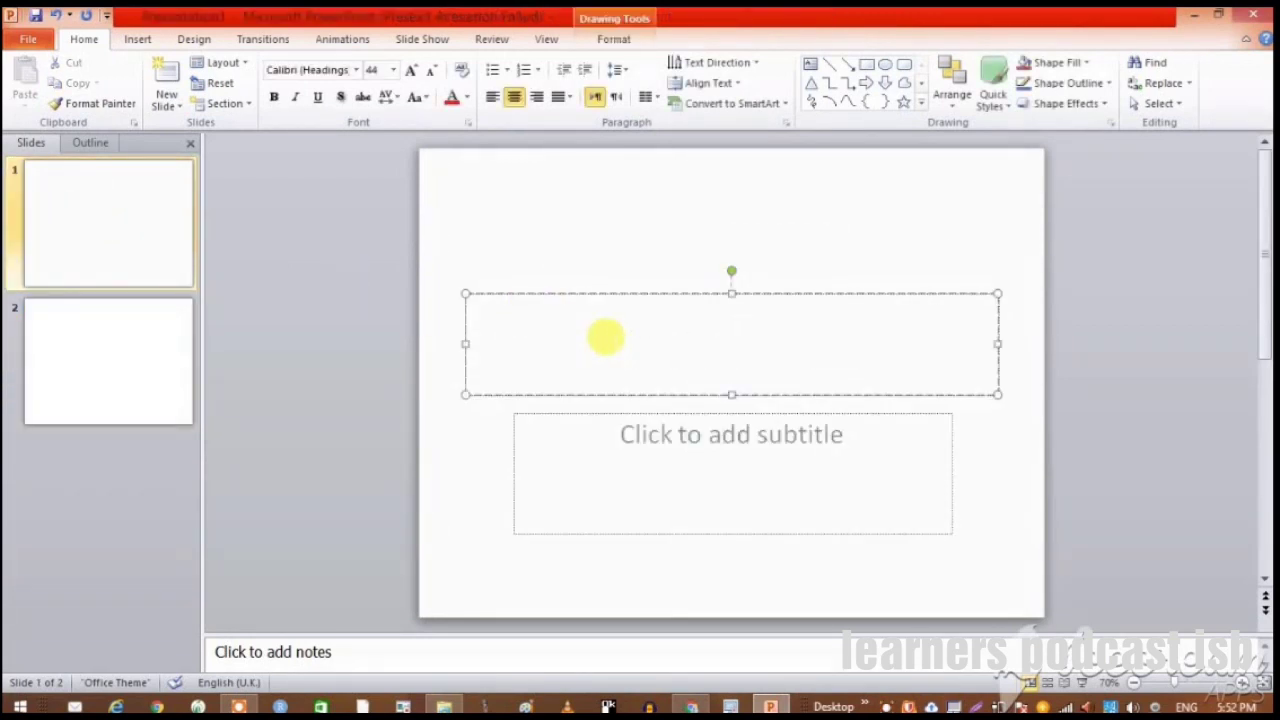
{"action": "type", "text": "First sli"}
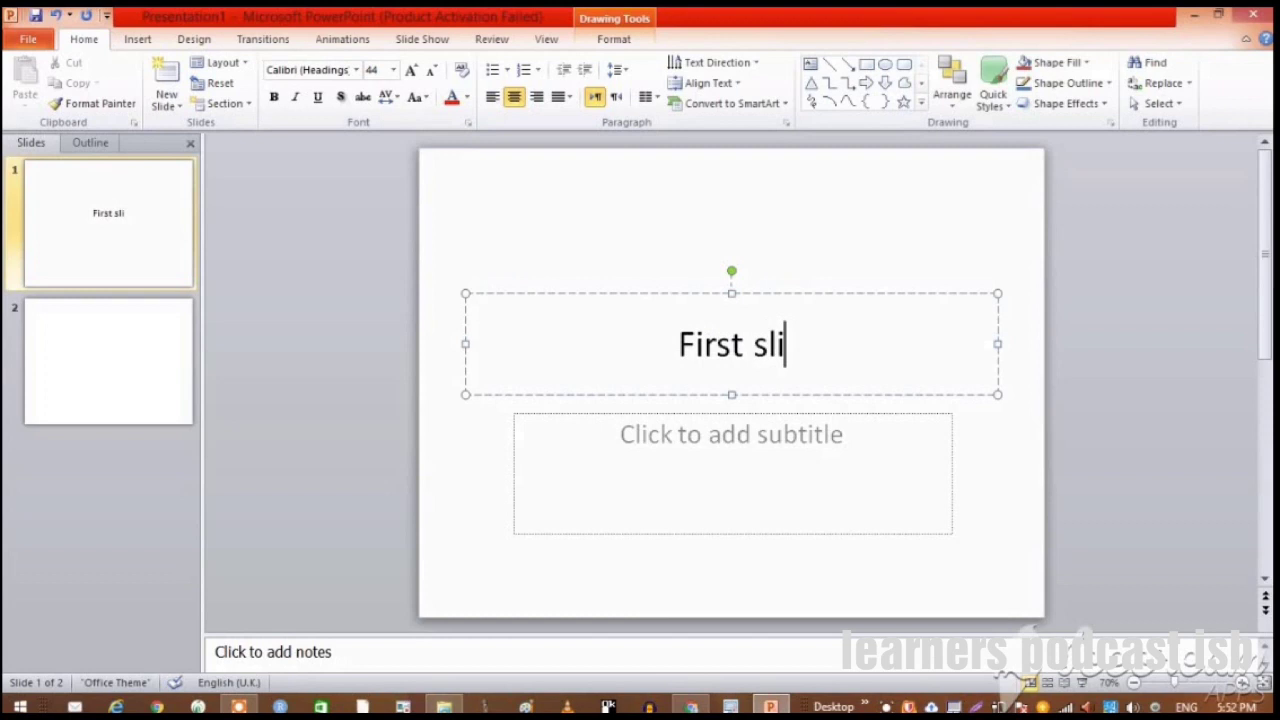
{"action": "type", "text": "de"}
Title the second slide 'second slide' and flip between both slides to check them.
{"action": "left_click", "coordinate": [149, 366]}
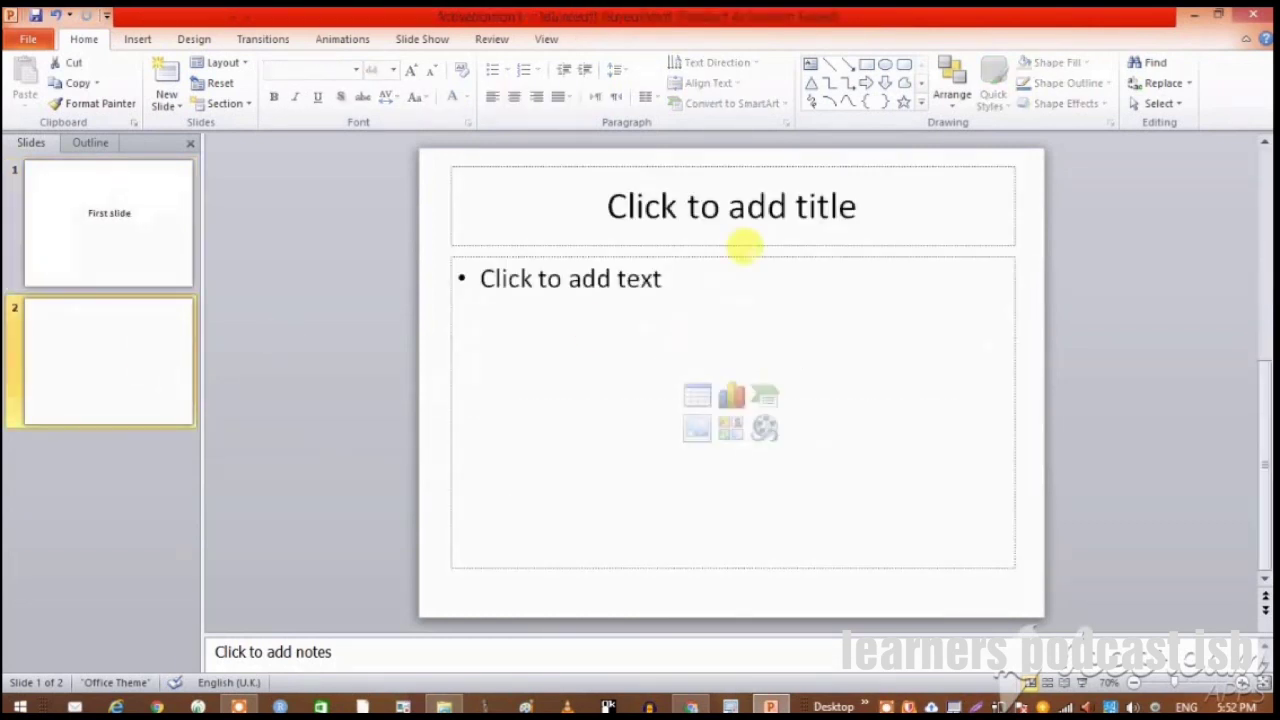
{"action": "left_click", "coordinate": [707, 195]}
{"action": "type", "text": "seco"}
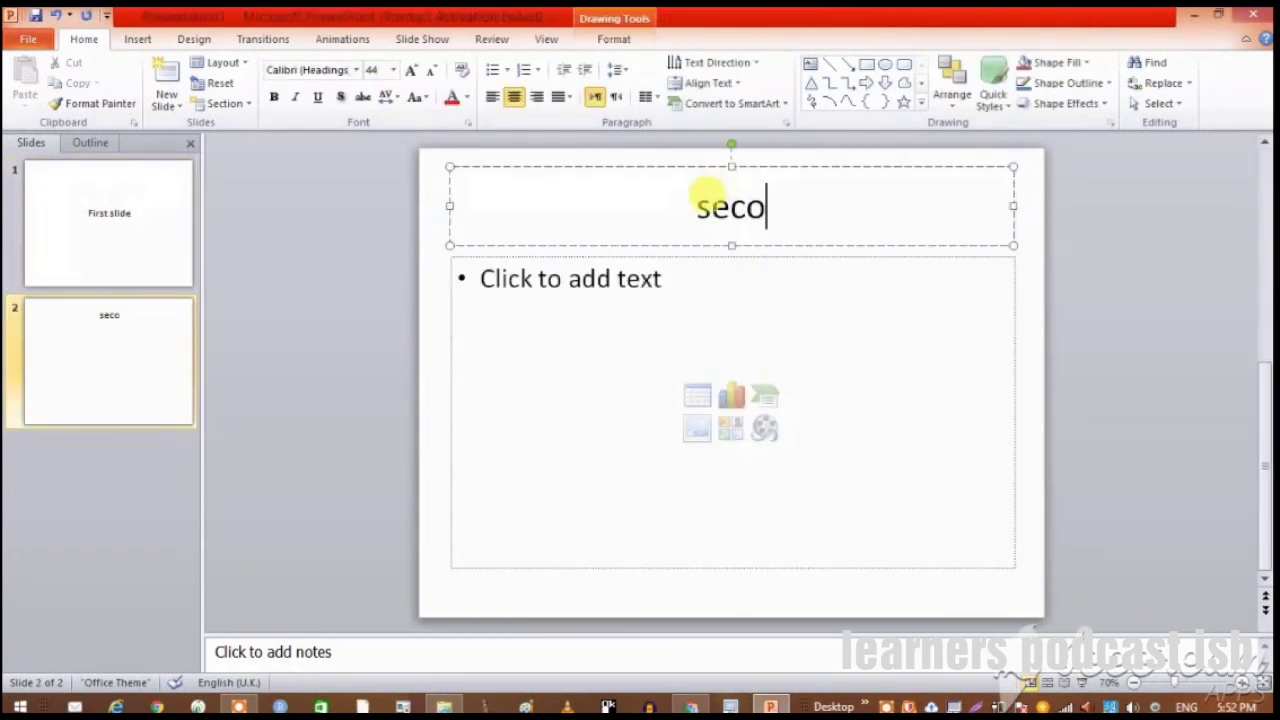
{"action": "type", "text": "nd slide"}
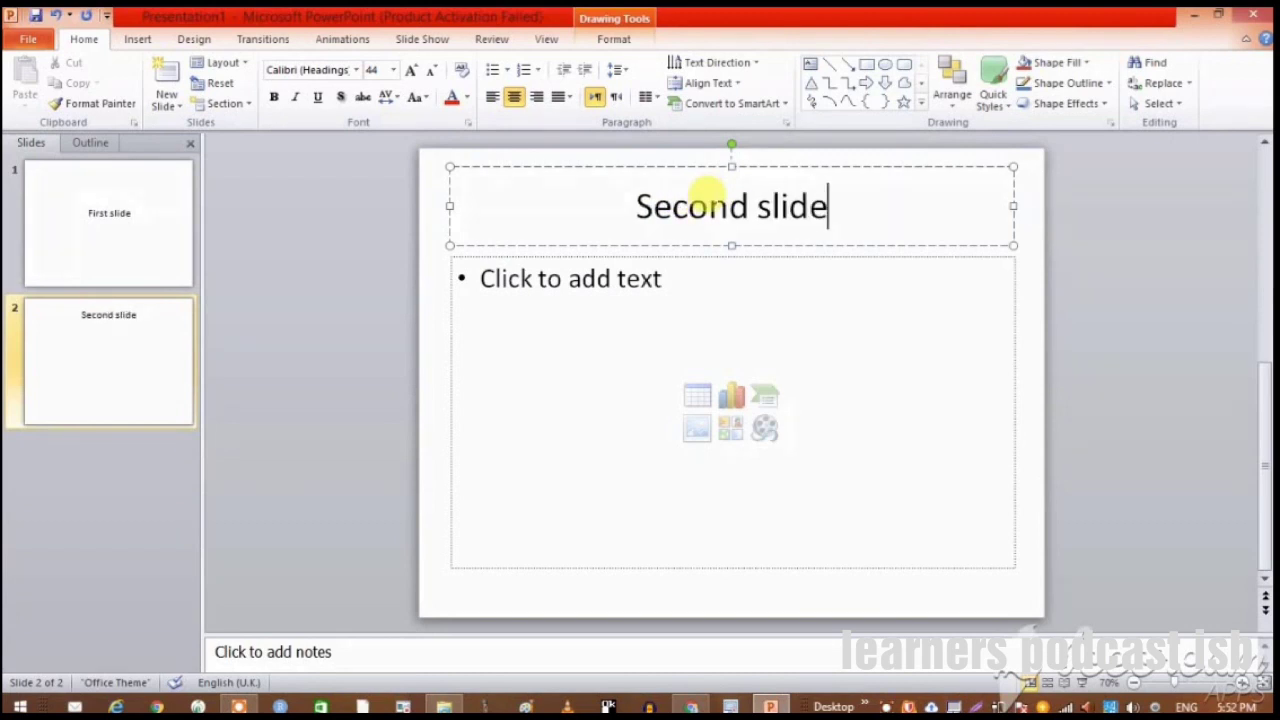
{"action": "left_click", "coordinate": [160, 240]}
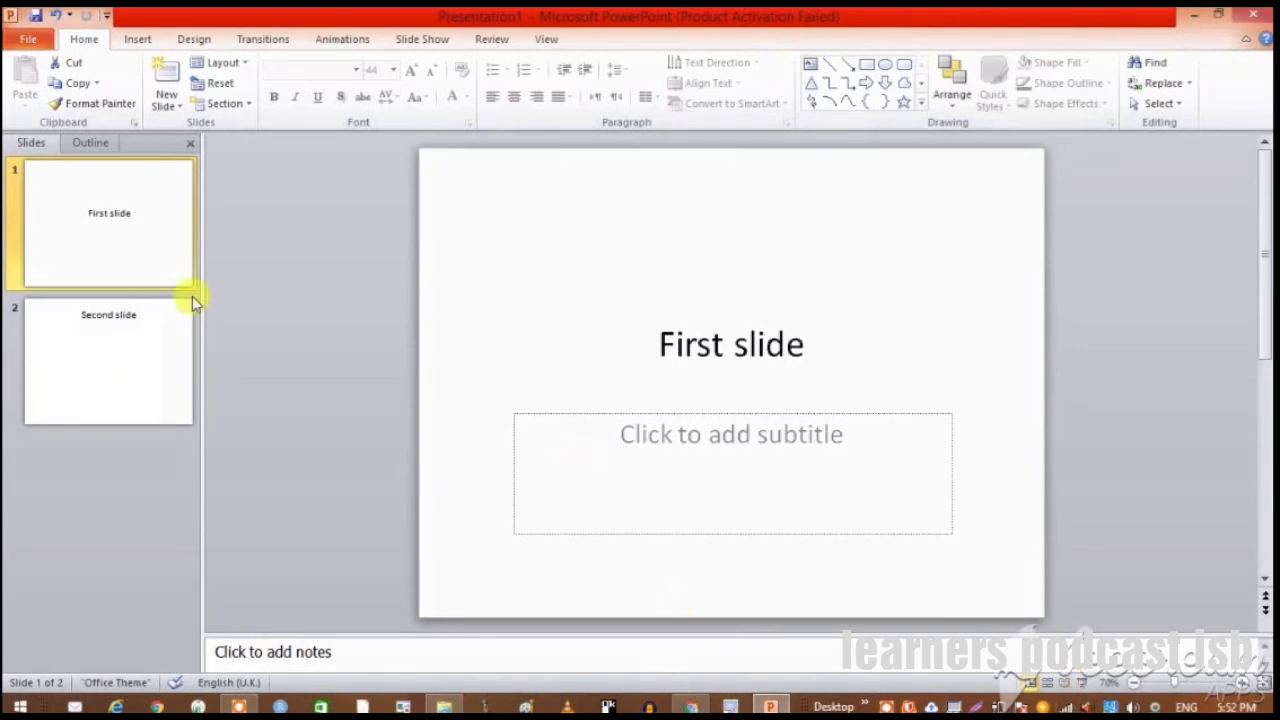
{"action": "left_click", "coordinate": [136, 343]}
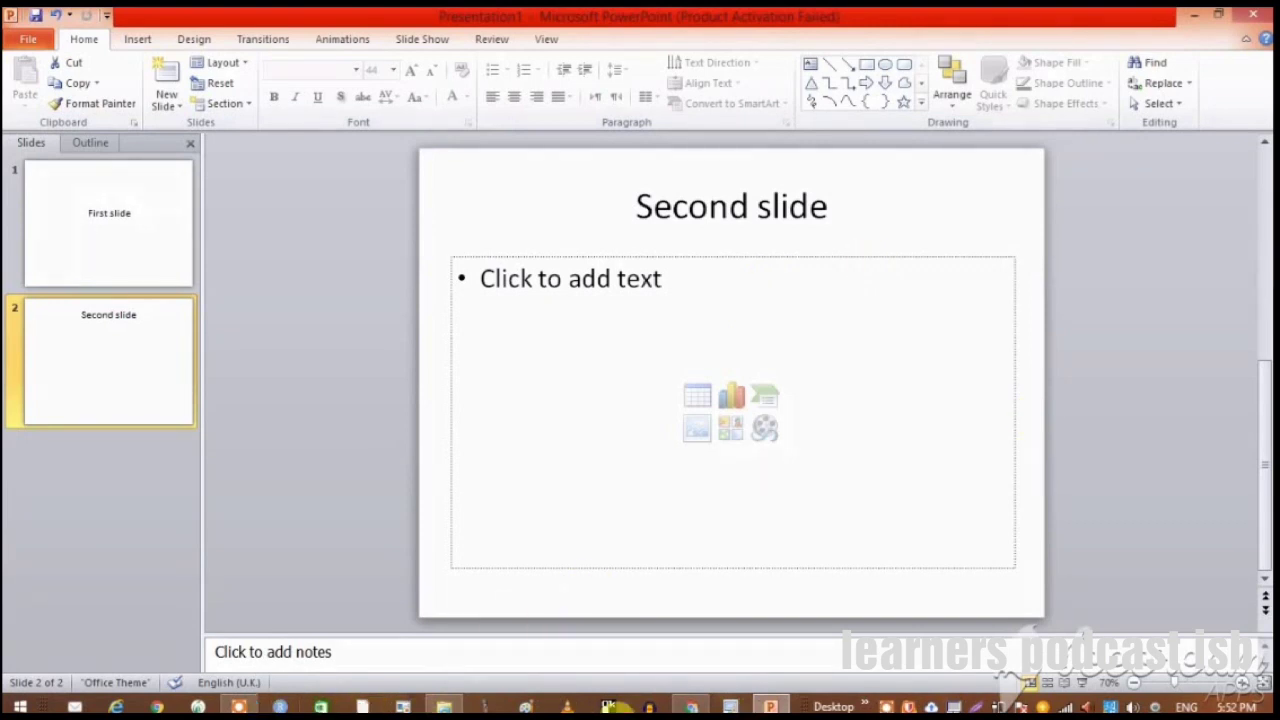
From the free cam search results, open the official freescreenrecording.com site.
{"action": "left_click", "coordinate": [692, 705]}
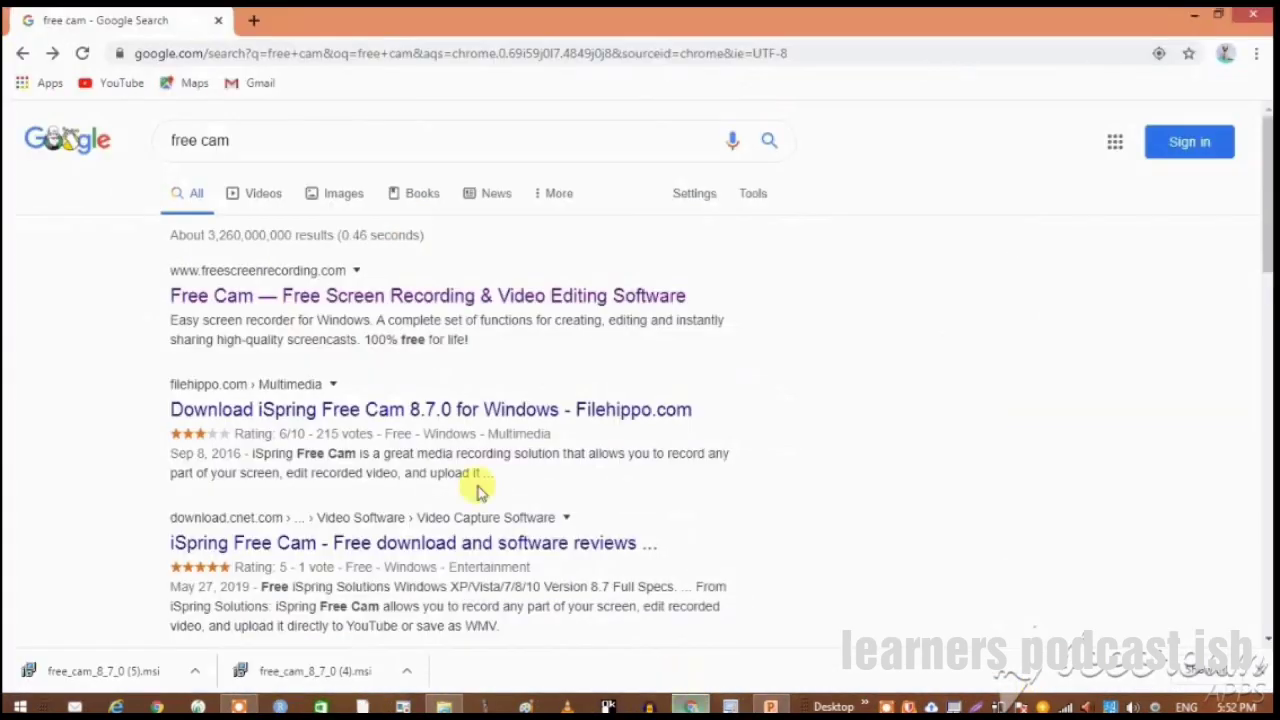
{"action": "left_click", "coordinate": [214, 137]}
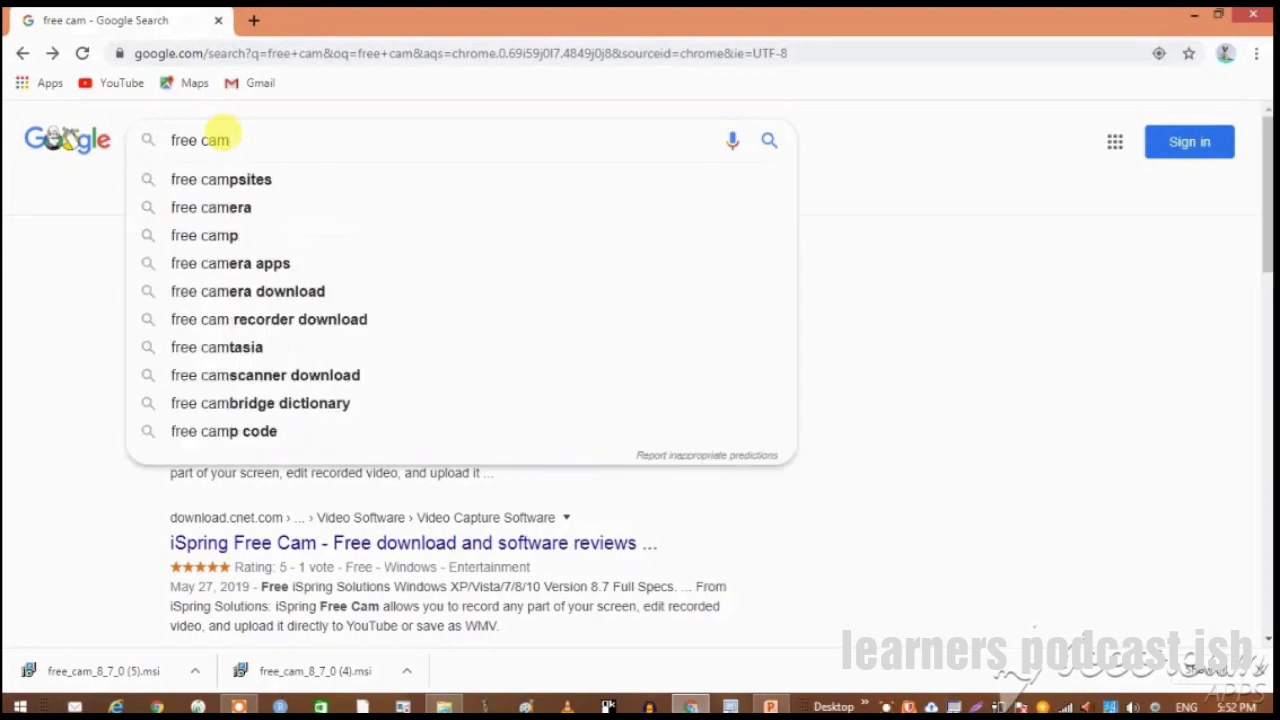
{"action": "left_click", "coordinate": [916, 384]}
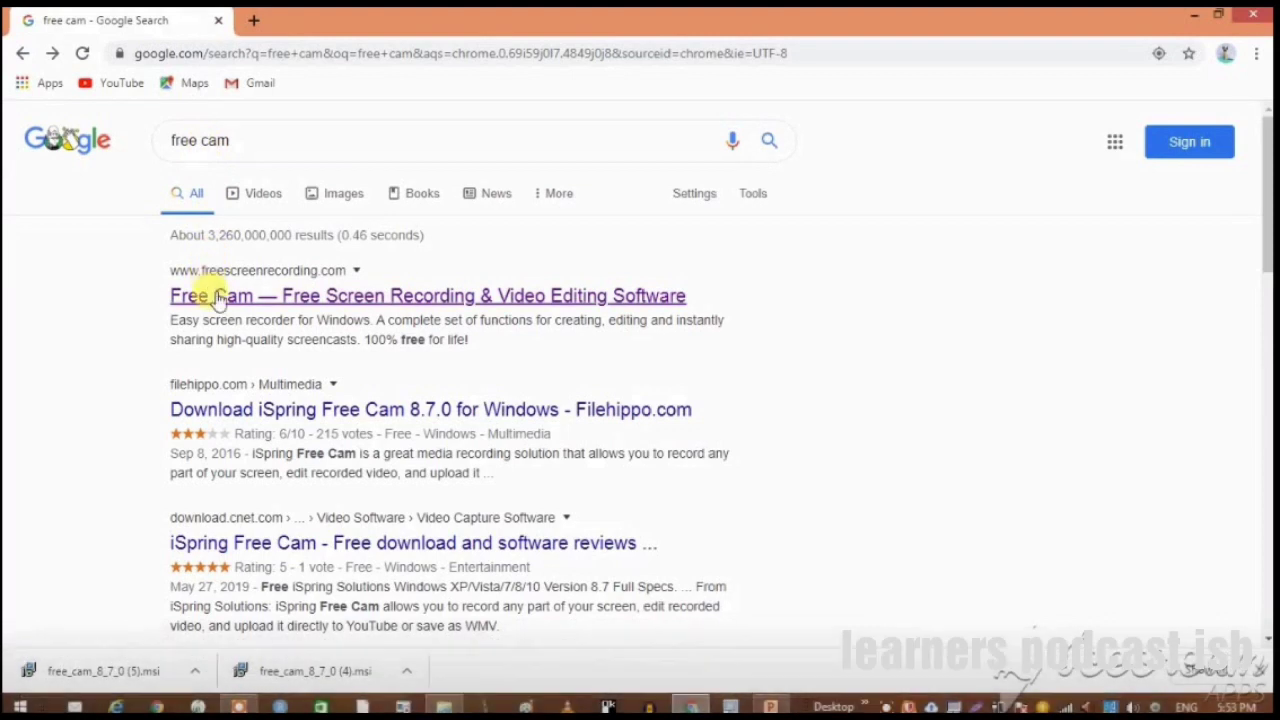
{"action": "left_click", "coordinate": [217, 303]}
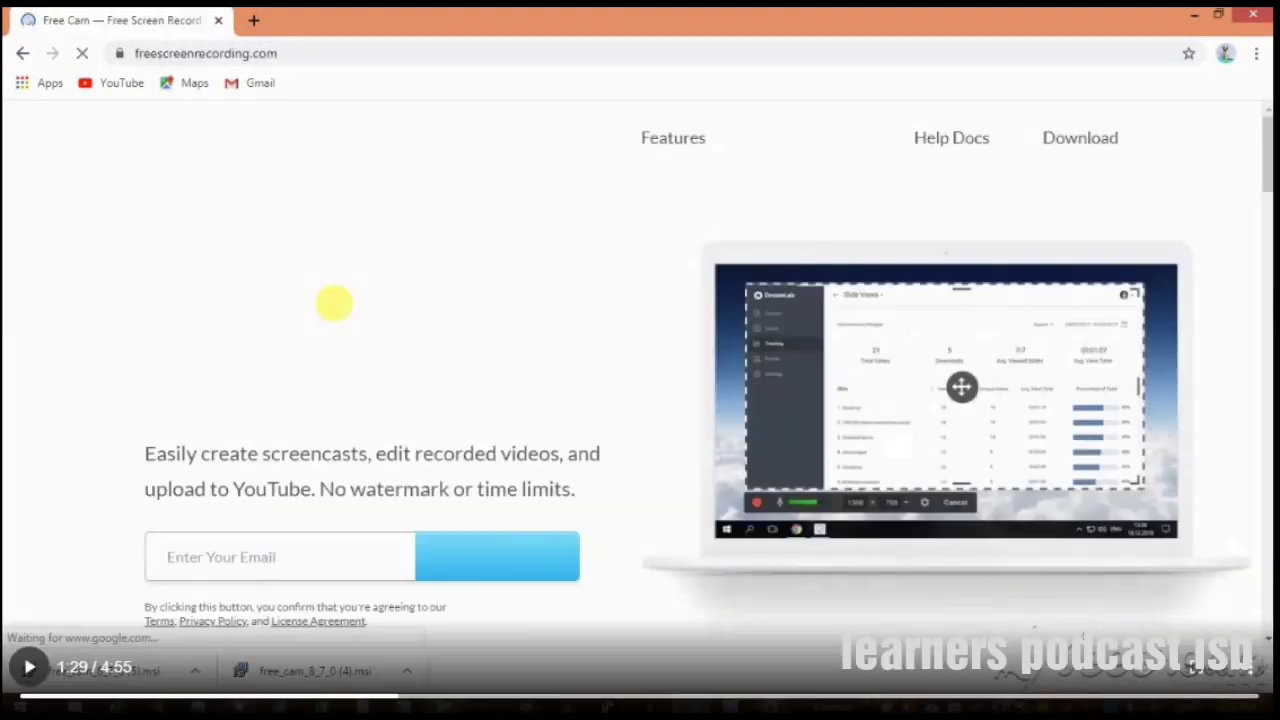
Fill the e-mail field with the suggested address and download the Free Cam installer.
{"action": "left_click", "coordinate": [314, 503]}
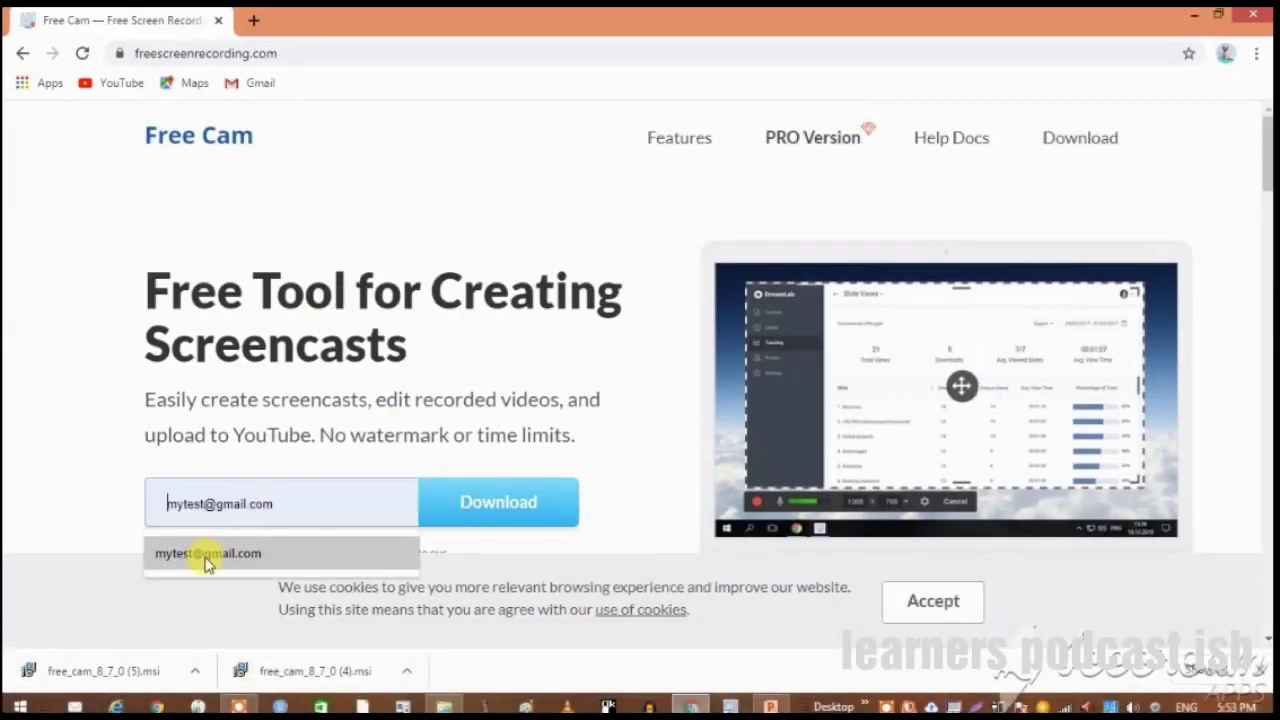
{"action": "left_click", "coordinate": [203, 556]}
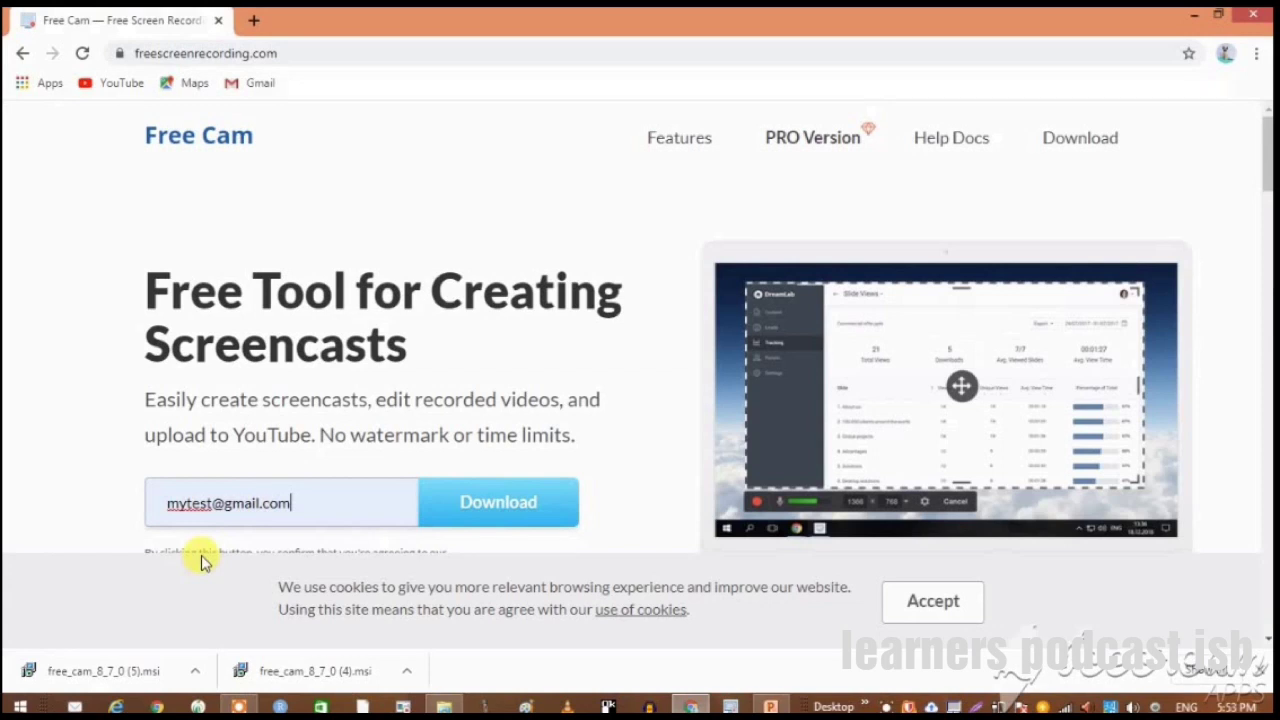
{"action": "left_click", "coordinate": [505, 510]}
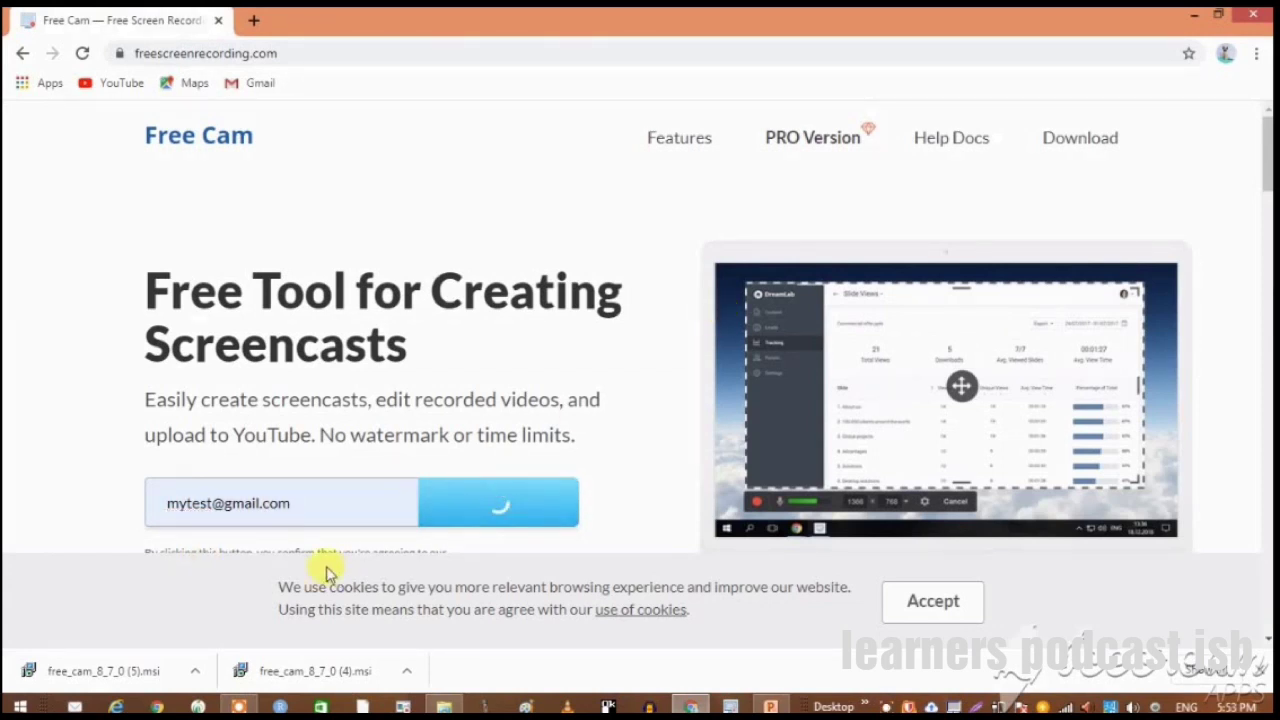
{"action": "left_click", "coordinate": [120, 675]}
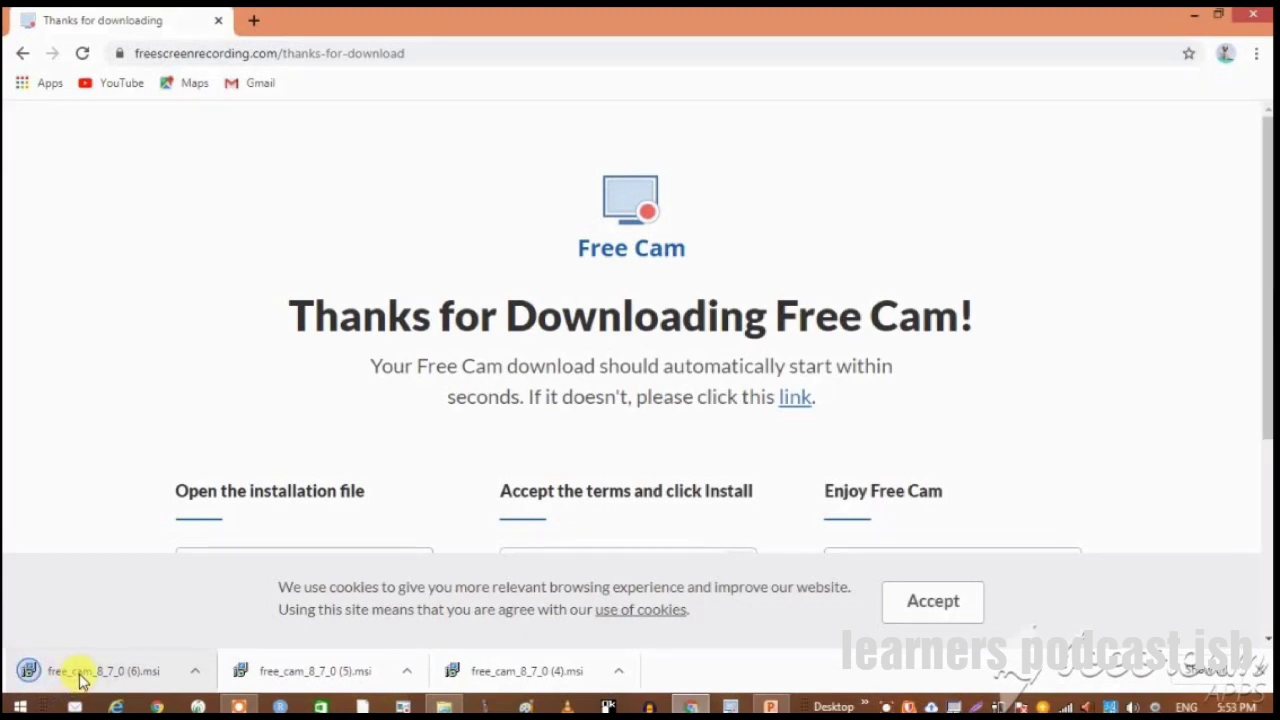
{"action": "left_click", "coordinate": [82, 680]}
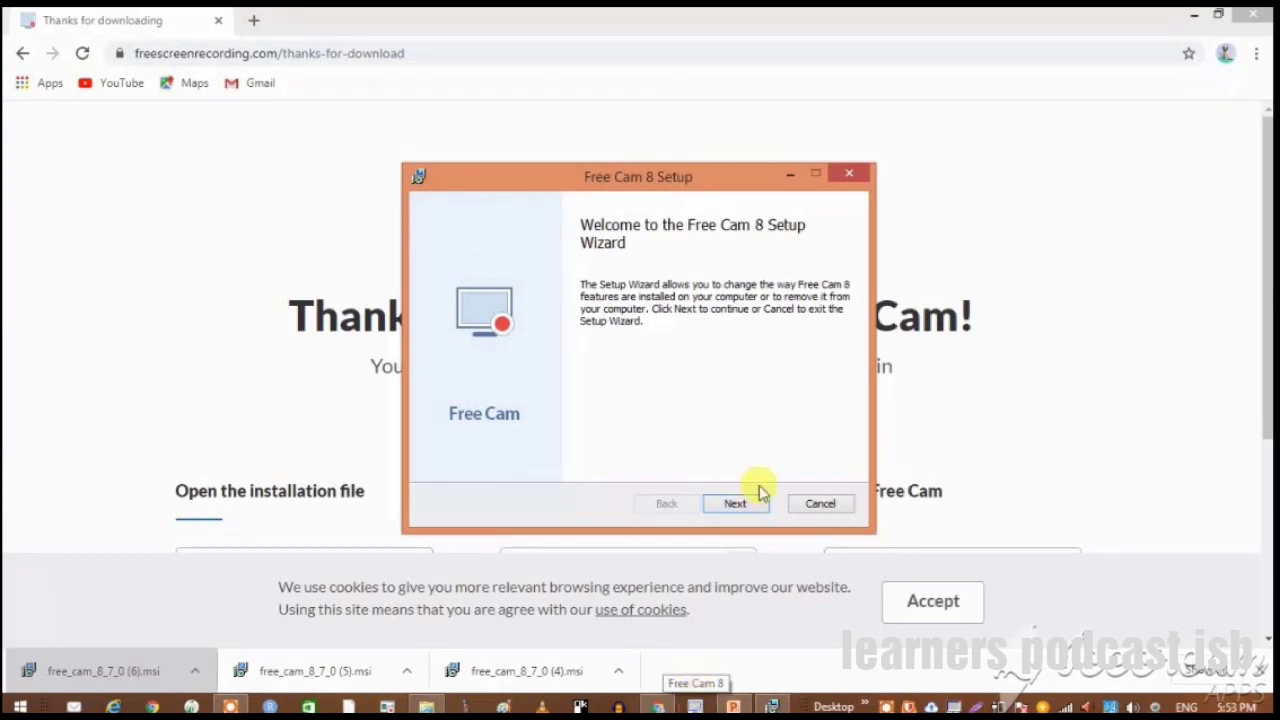
{"action": "left_click", "coordinate": [820, 503]}
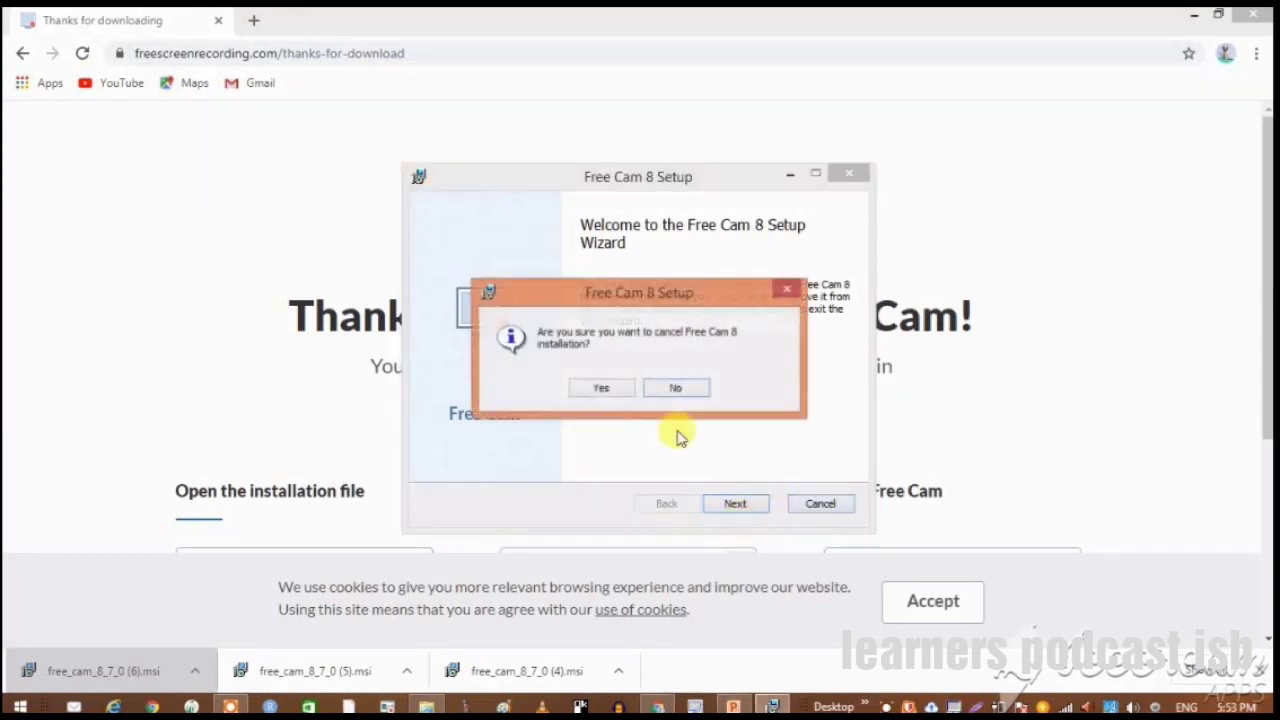
{"action": "left_click", "coordinate": [604, 389]}
{"action": "left_click", "coordinate": [735, 504]}
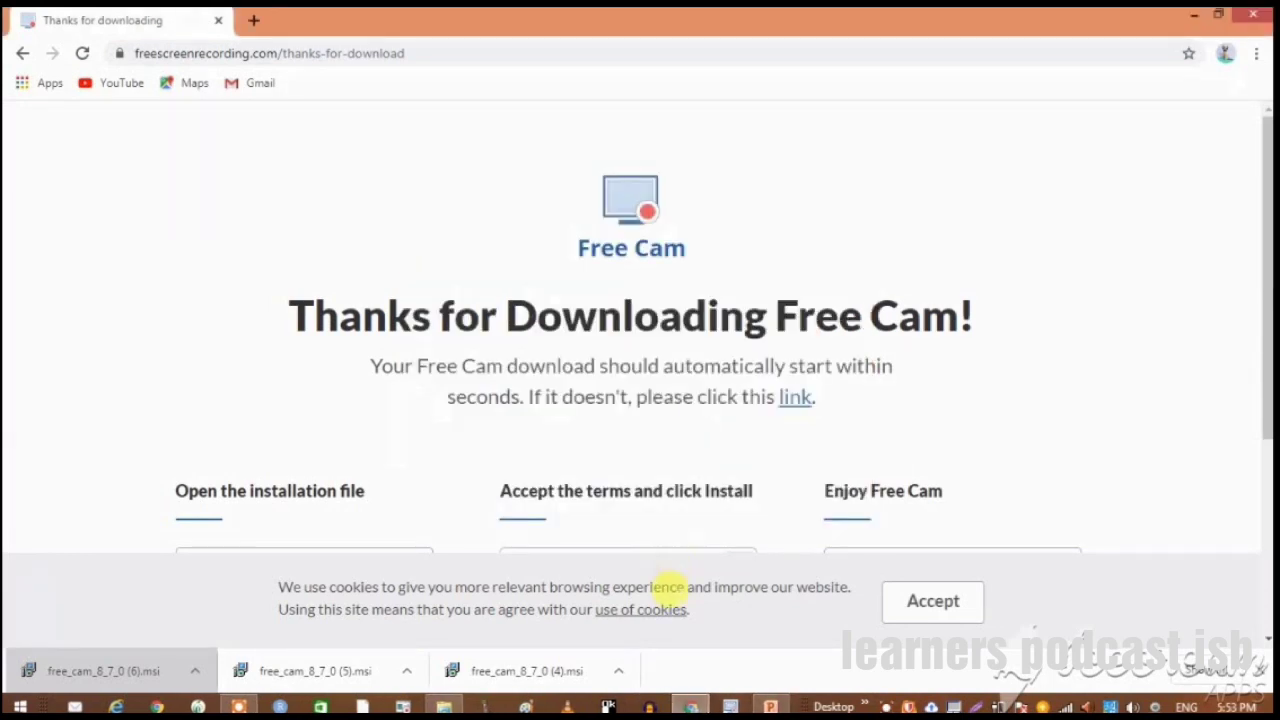
Start a New Recording in Free Cam to get a 1280 × 720 capture frame.
{"action": "left_click", "coordinate": [730, 707]}
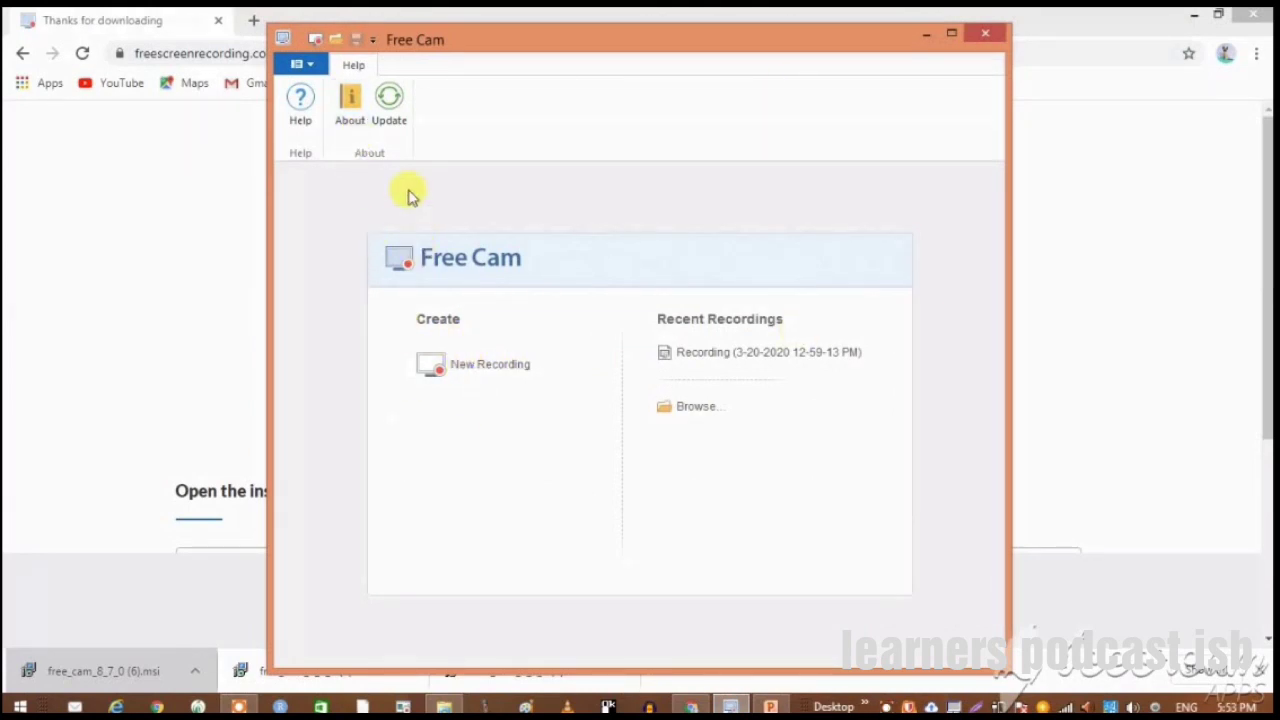
{"action": "left_click", "coordinate": [479, 369]}
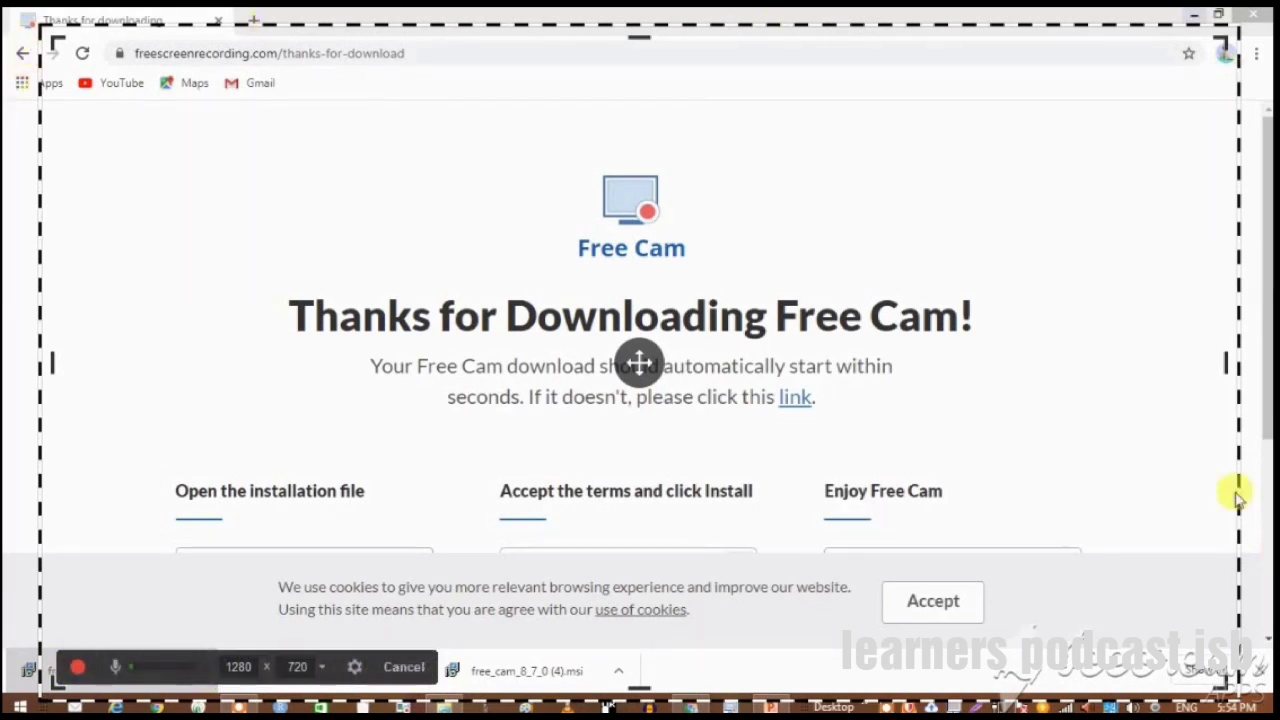
Drag the capture frame's edges and corner until it measures 1246 × 520.
{"action": "left_click_drag", "start_coordinate": [1222, 38], "coordinate": [863, 240]}
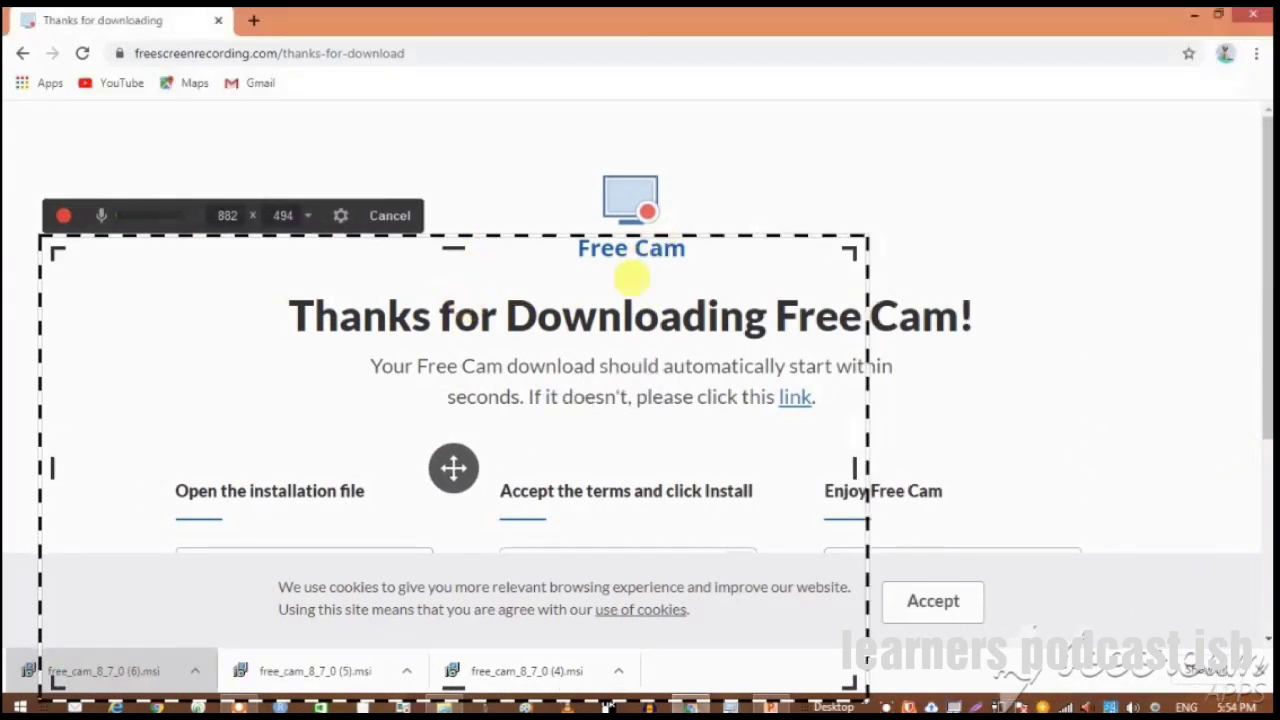
{"action": "left_click_drag", "start_coordinate": [645, 285], "coordinate": [495, 72]}
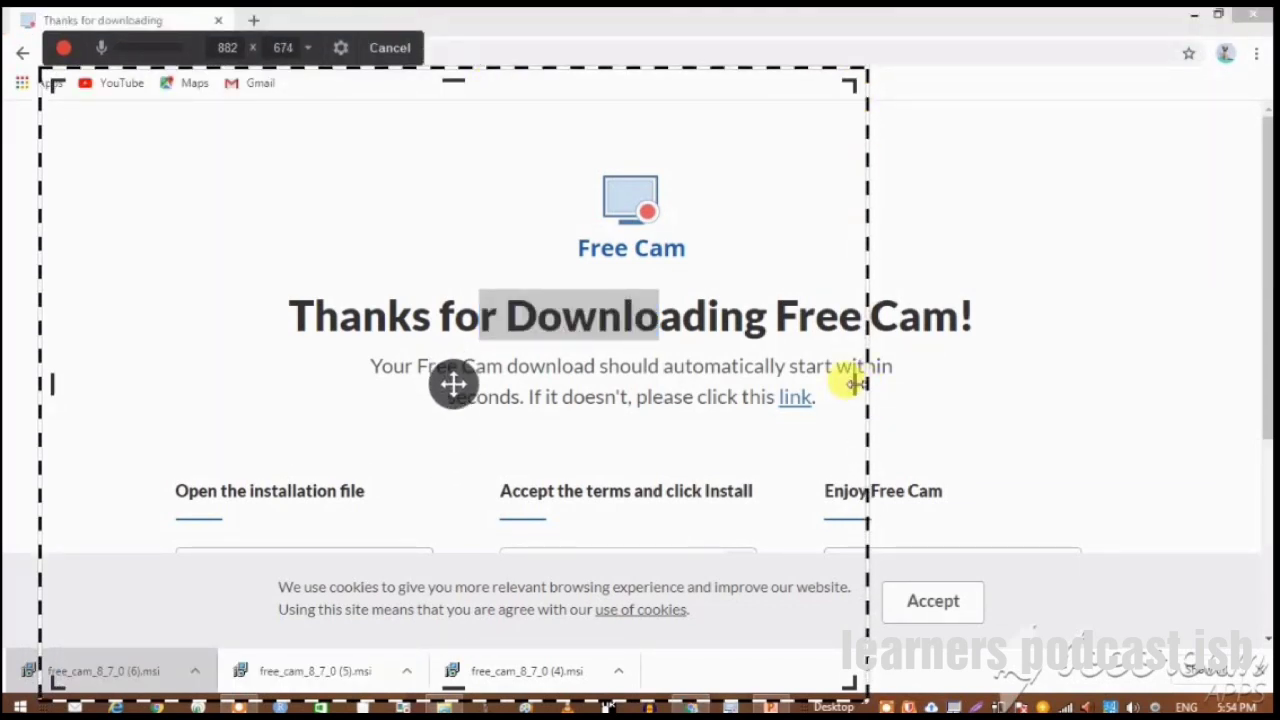
{"action": "left_click_drag", "start_coordinate": [852, 380], "coordinate": [1222, 383]}
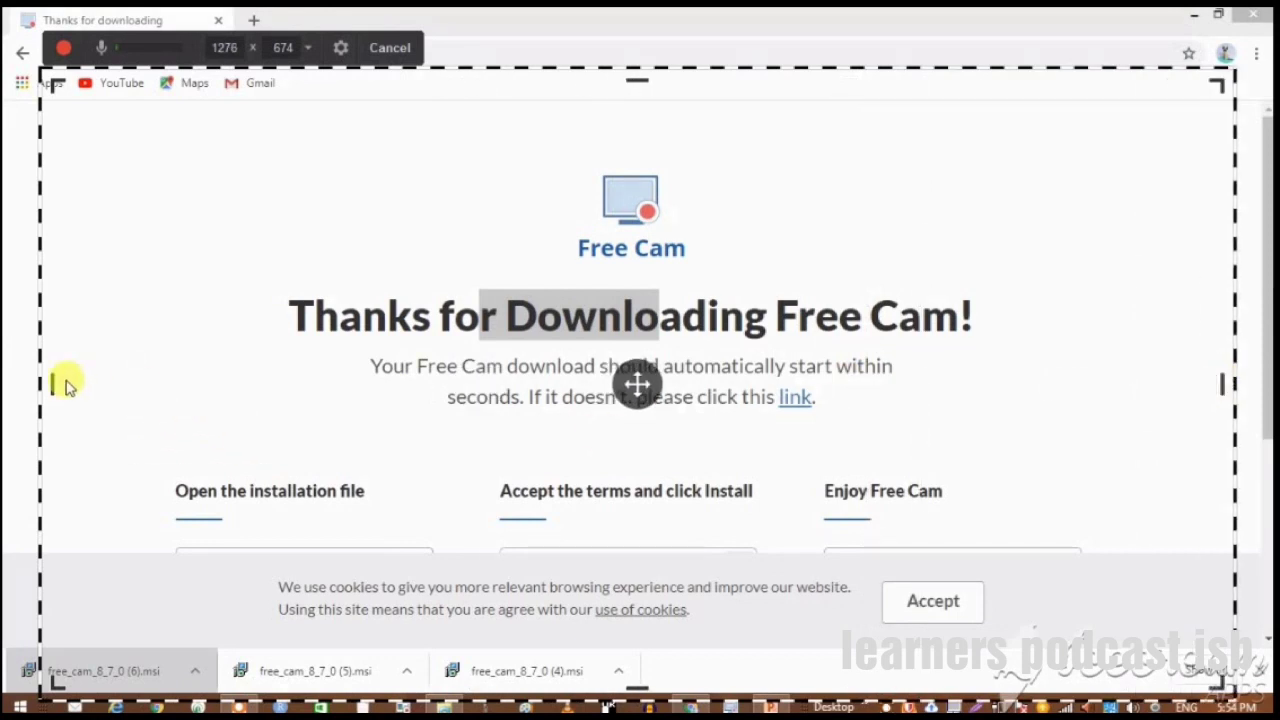
{"action": "left_click_drag", "start_coordinate": [44, 384], "coordinate": [17, 384]}
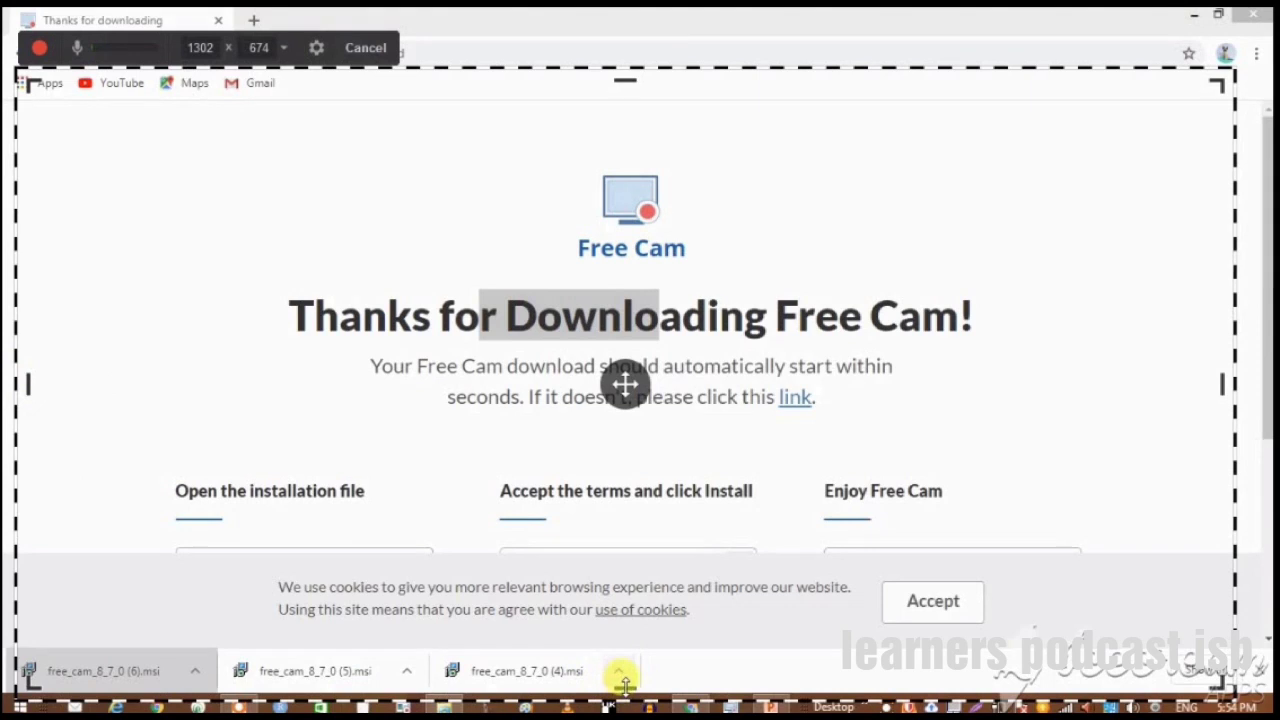
{"action": "left_click_drag", "start_coordinate": [620, 688], "coordinate": [625, 548]}
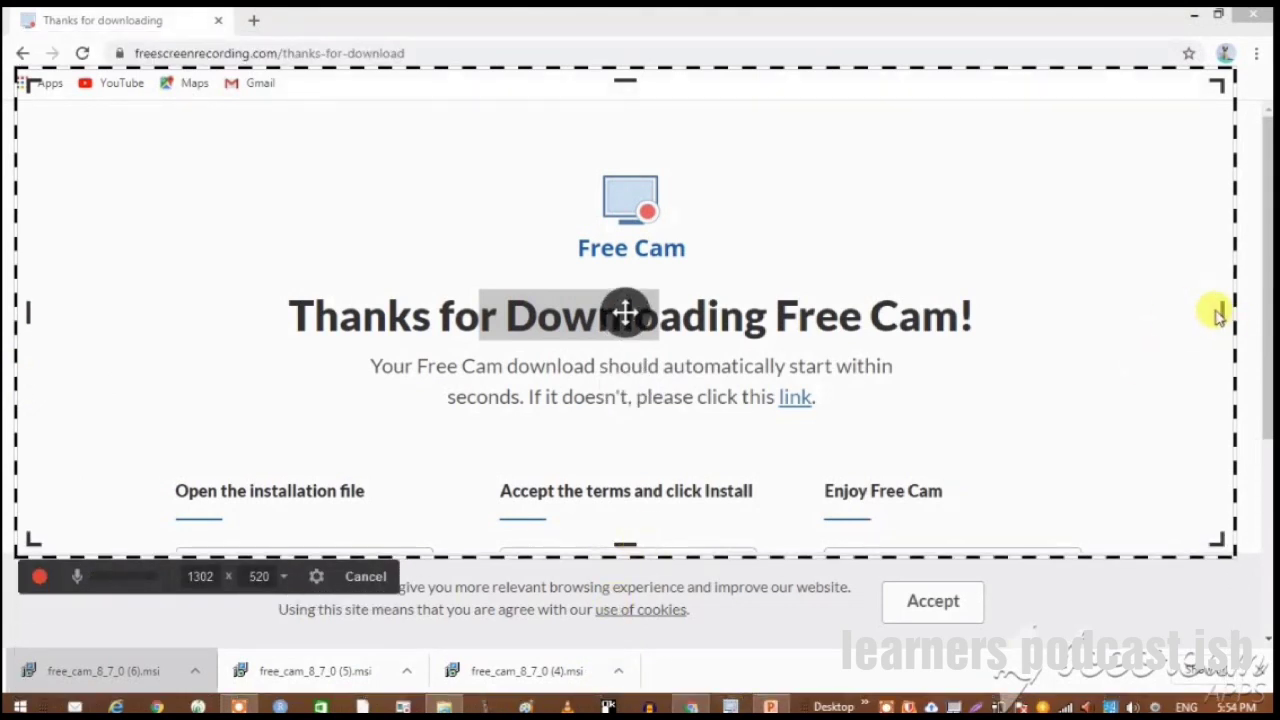
{"action": "left_click_drag", "start_coordinate": [1222, 313], "coordinate": [1182, 314]}
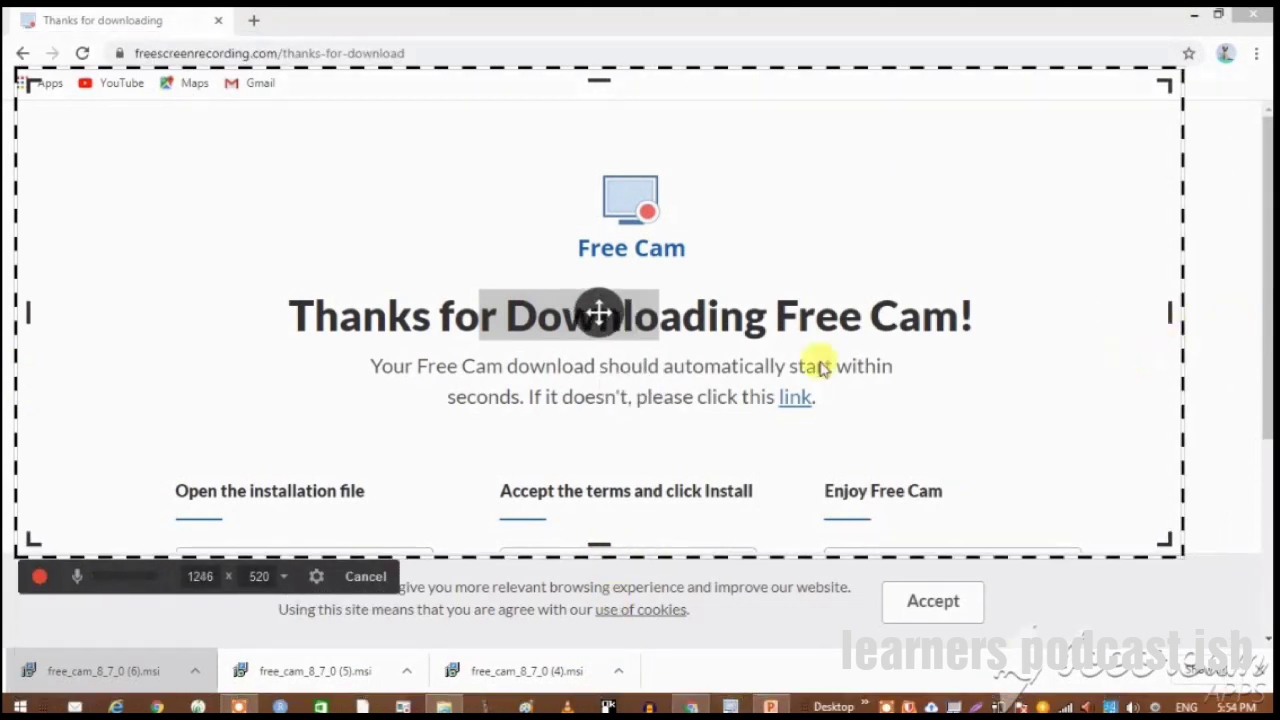
Mute the microphone, start recording, and step Chrome back three pages to the New Tab page.
{"action": "left_click", "coordinate": [79, 580]}
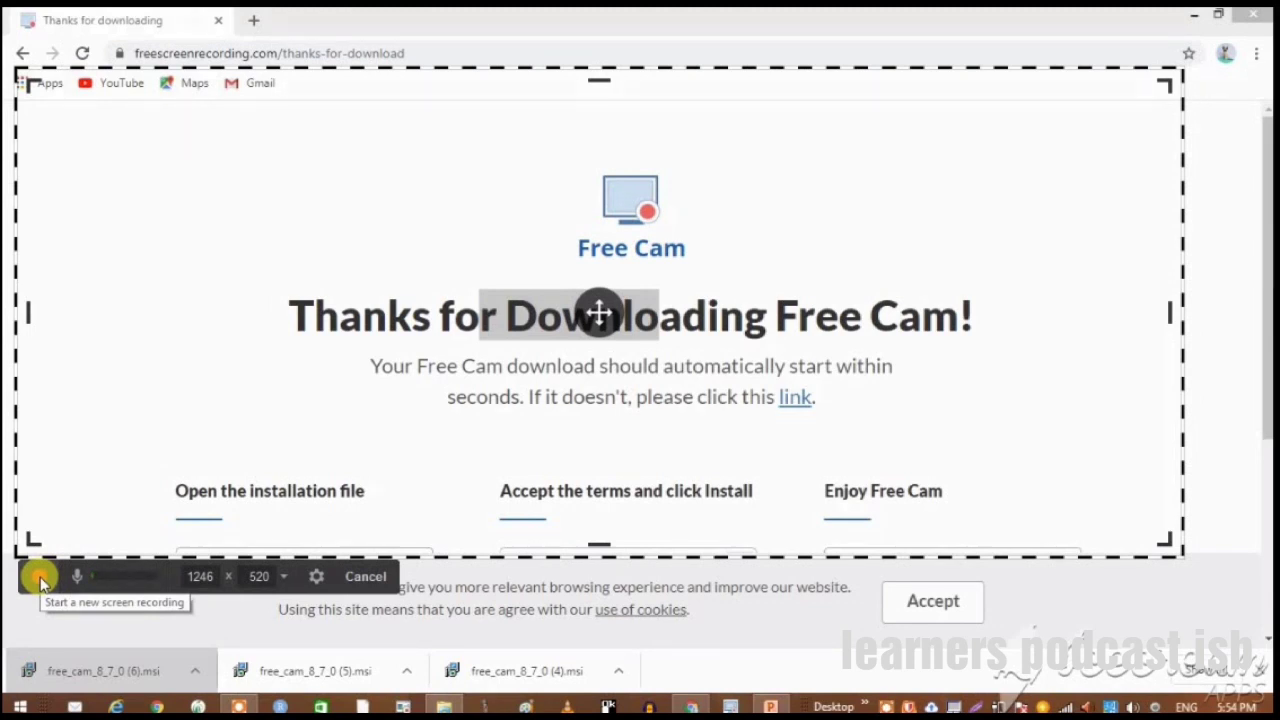
{"action": "left_click", "coordinate": [41, 578]}
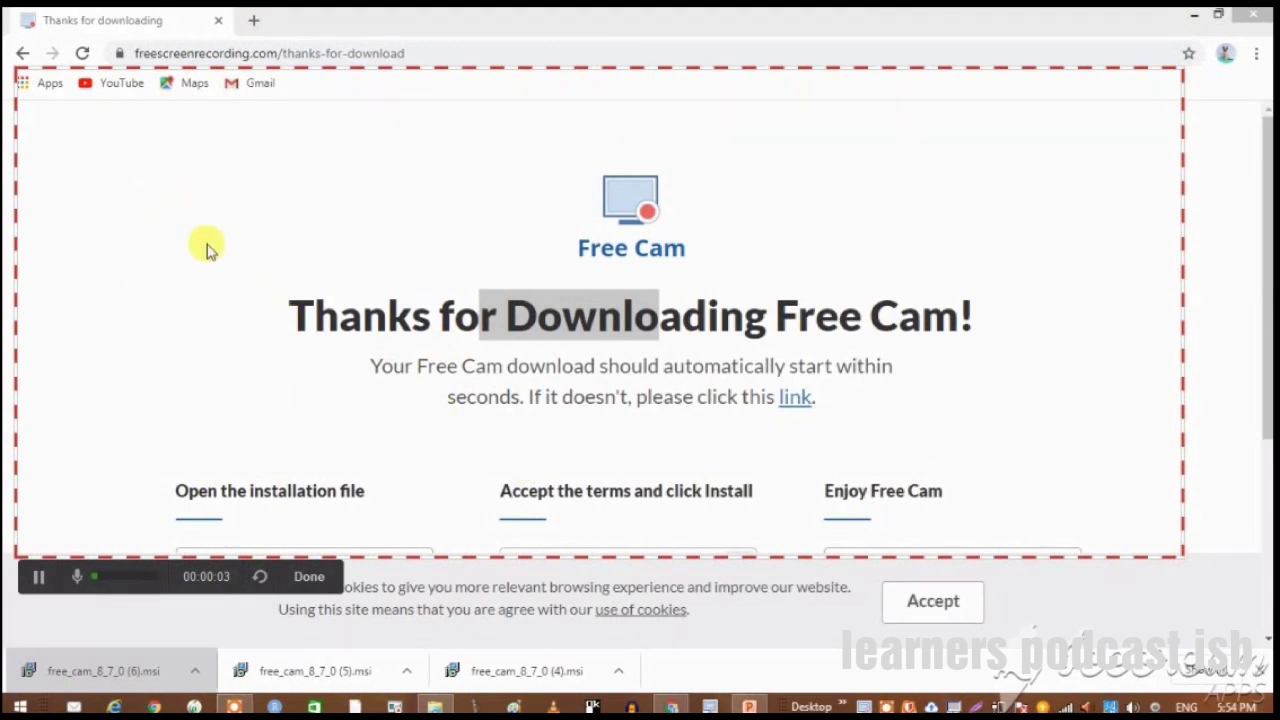
{"action": "left_click", "coordinate": [169, 197]}
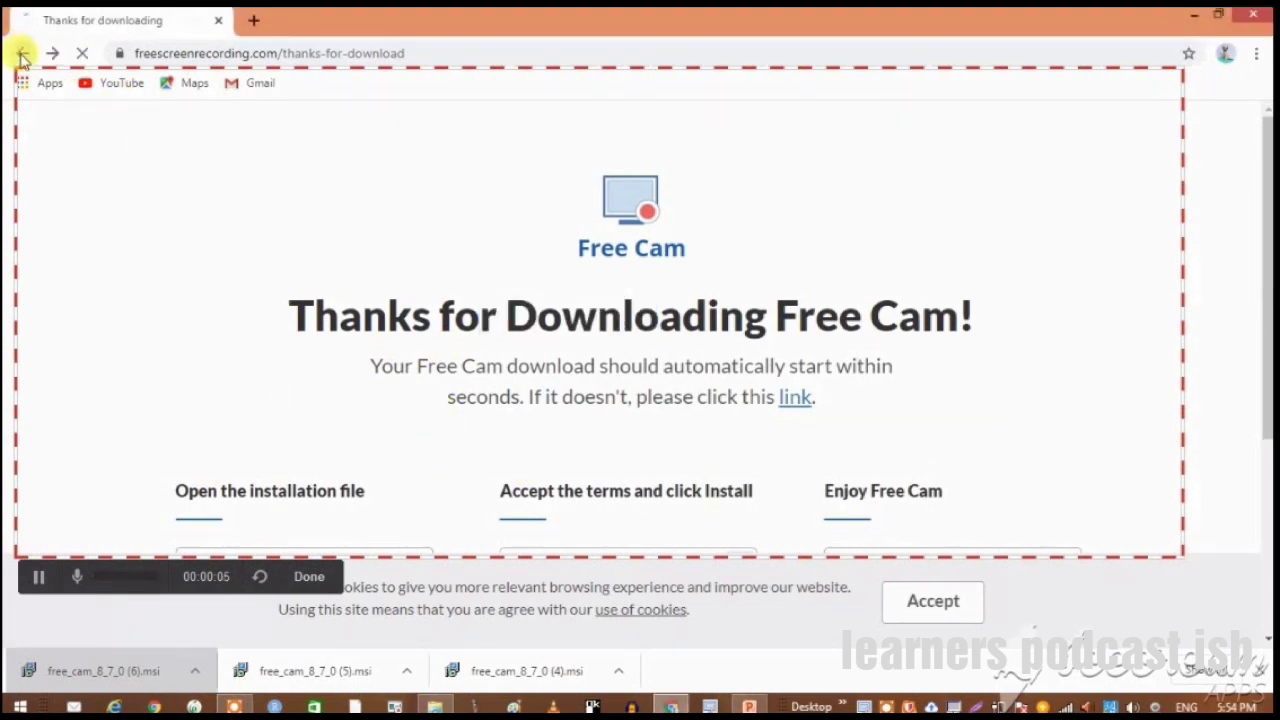
{"action": "left_click", "coordinate": [22, 57]}
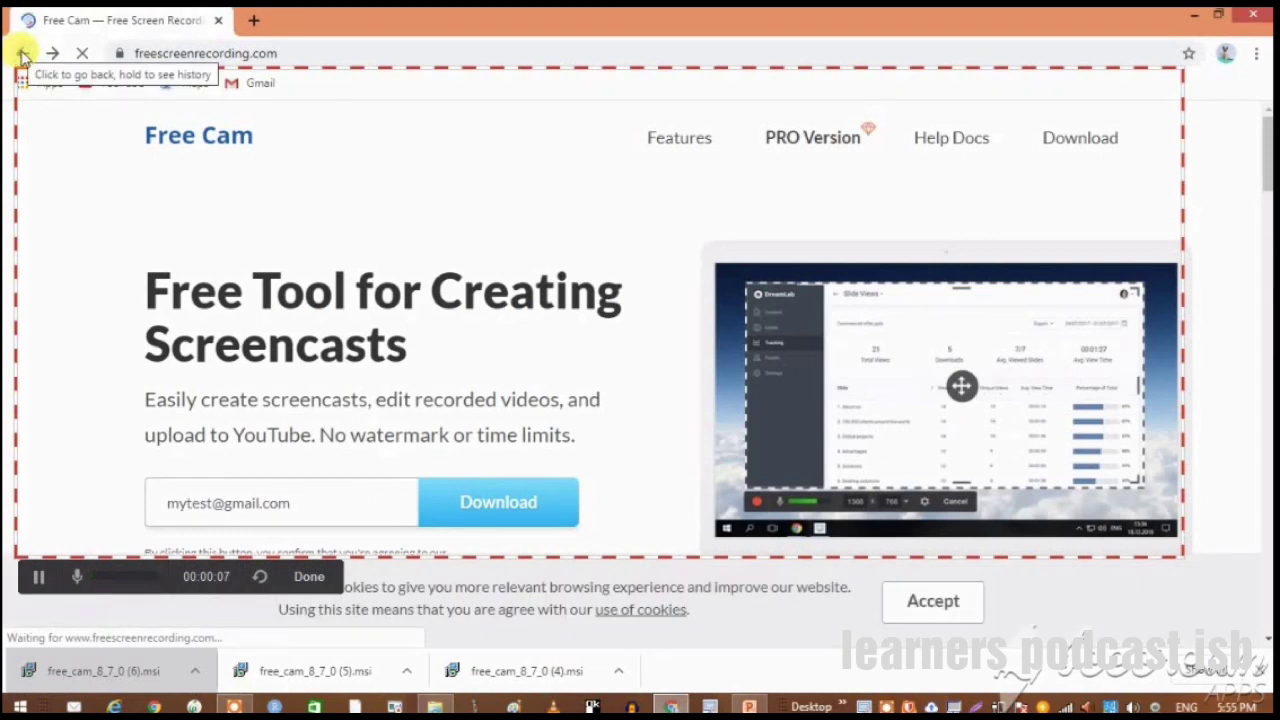
{"action": "left_click", "coordinate": [22, 57]}
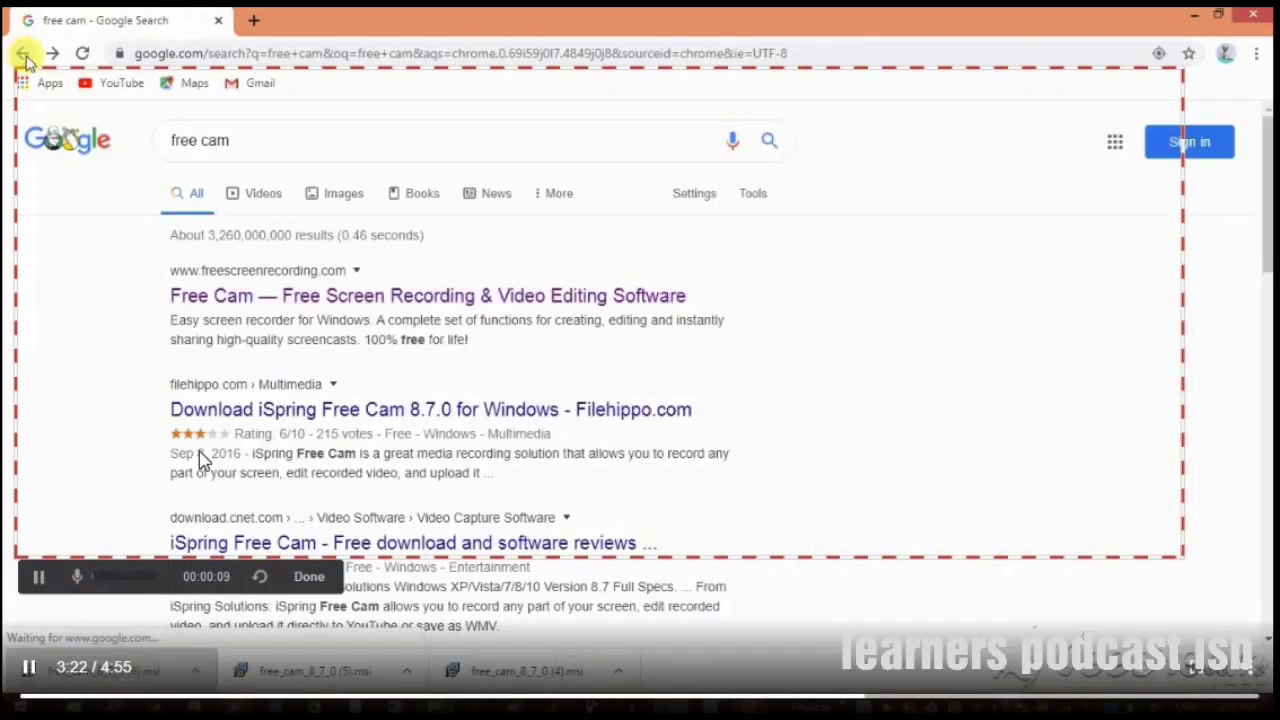
{"action": "left_click", "coordinate": [24, 57]}
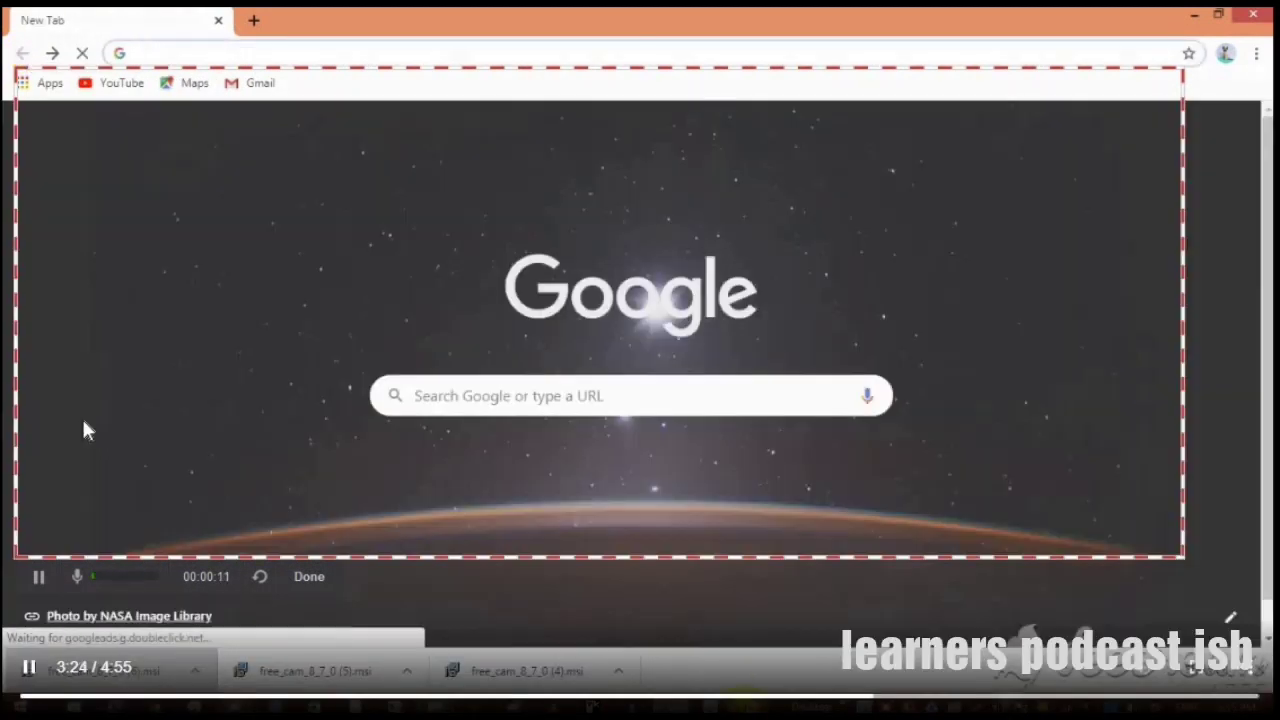
Run the deck as a slide show with Shift+F5, moving to First slide and back to Second slide.
{"action": "key", "text": "alt+Tab"}
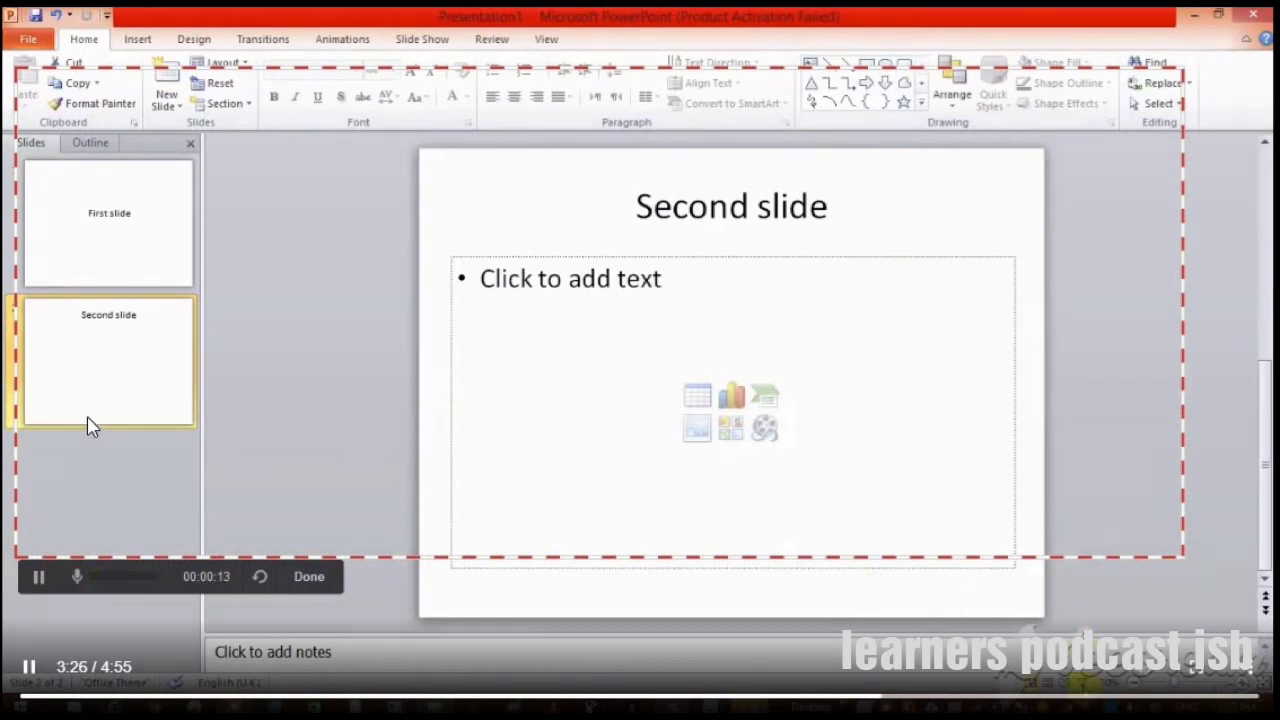
{"action": "key", "text": "shift+F5"}
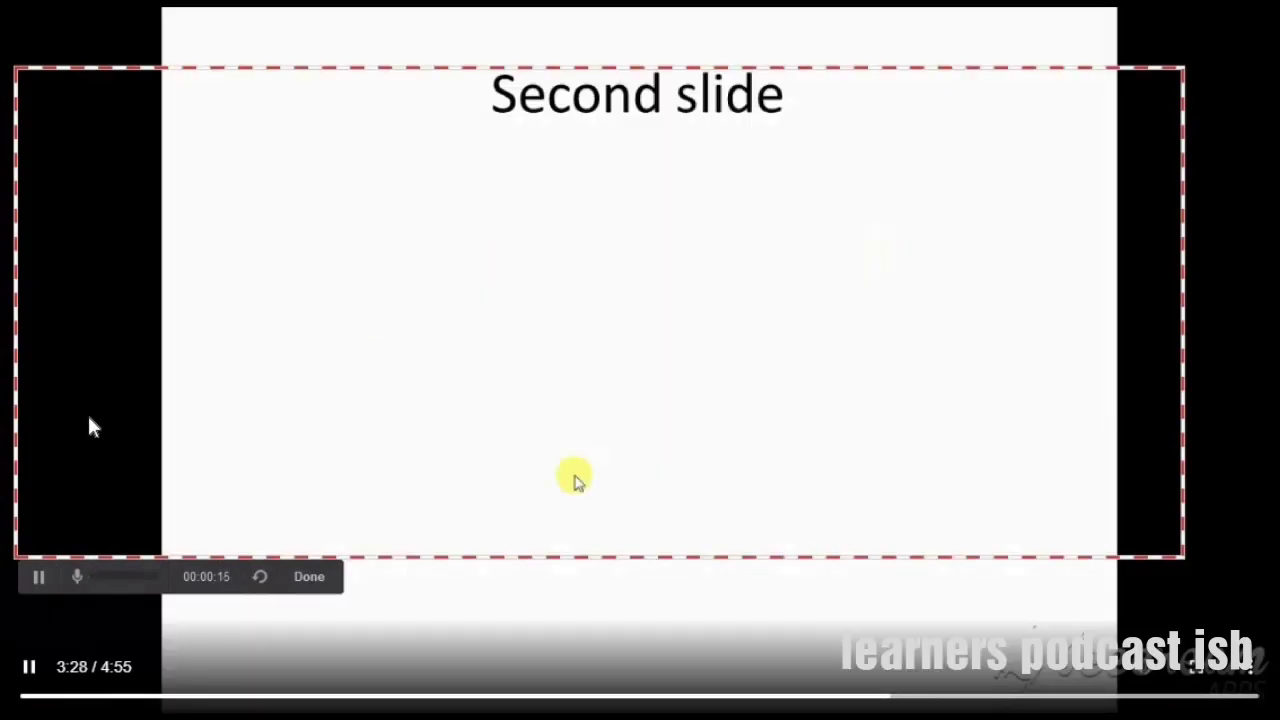
{"action": "key", "text": "Left"}
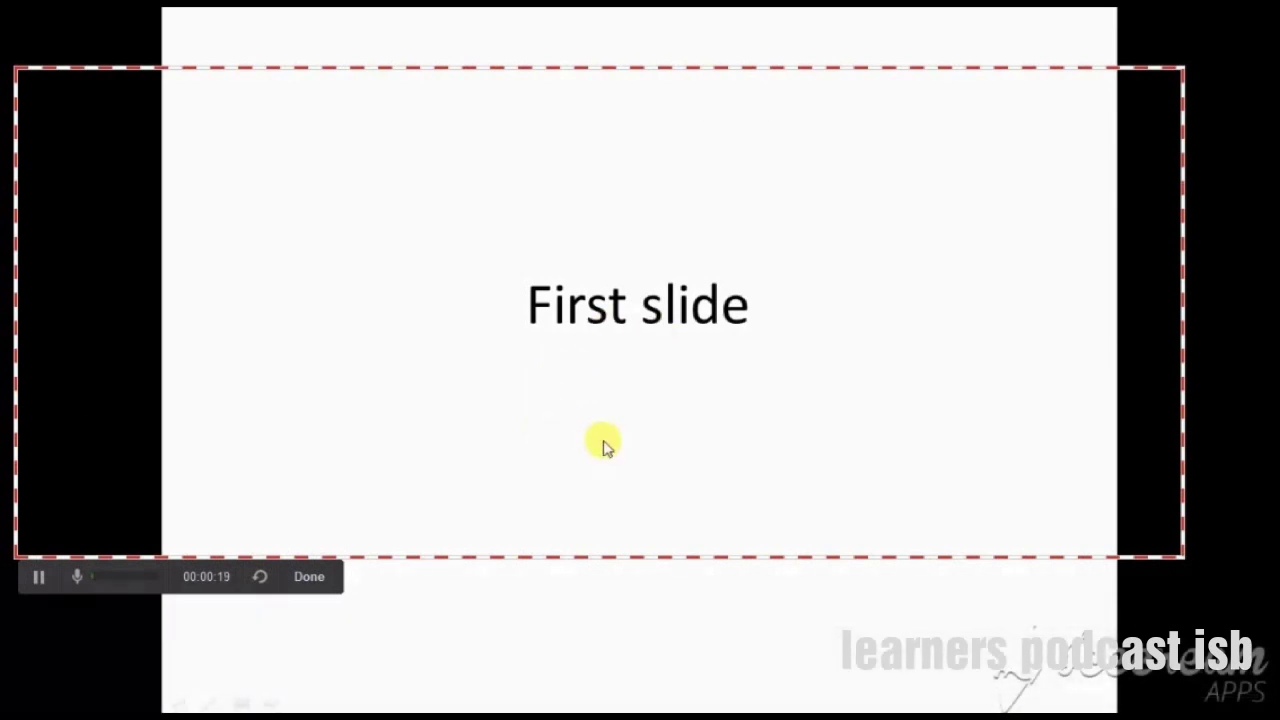
{"action": "key", "text": "Right"}
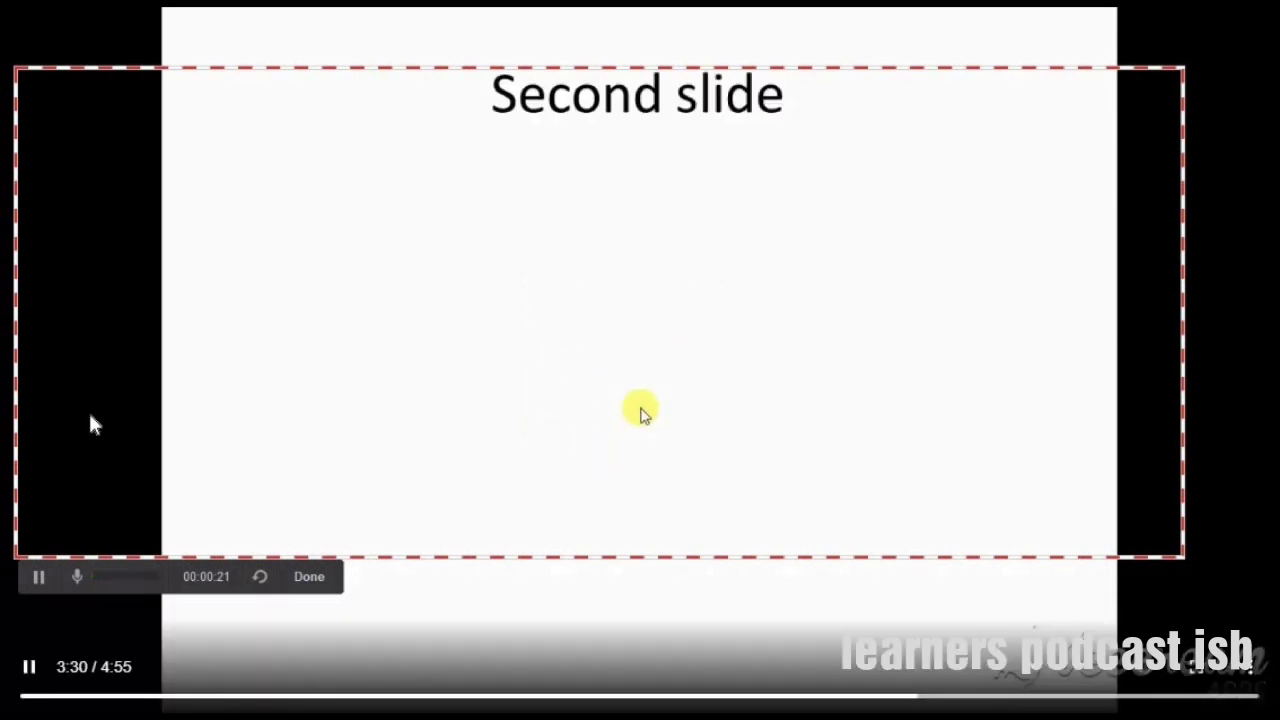
Step the slide show back to First slide.
{"action": "key", "text": "Left"}
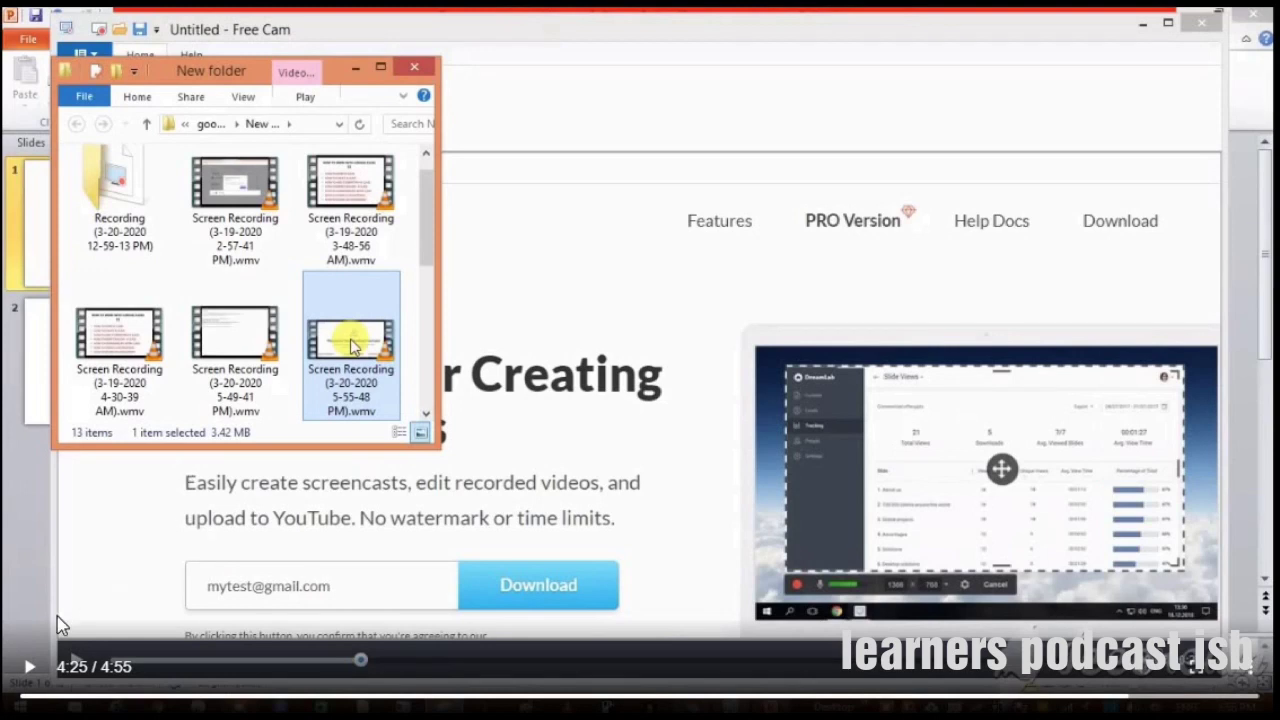
{"action": "left_click", "coordinate": [29, 666]}
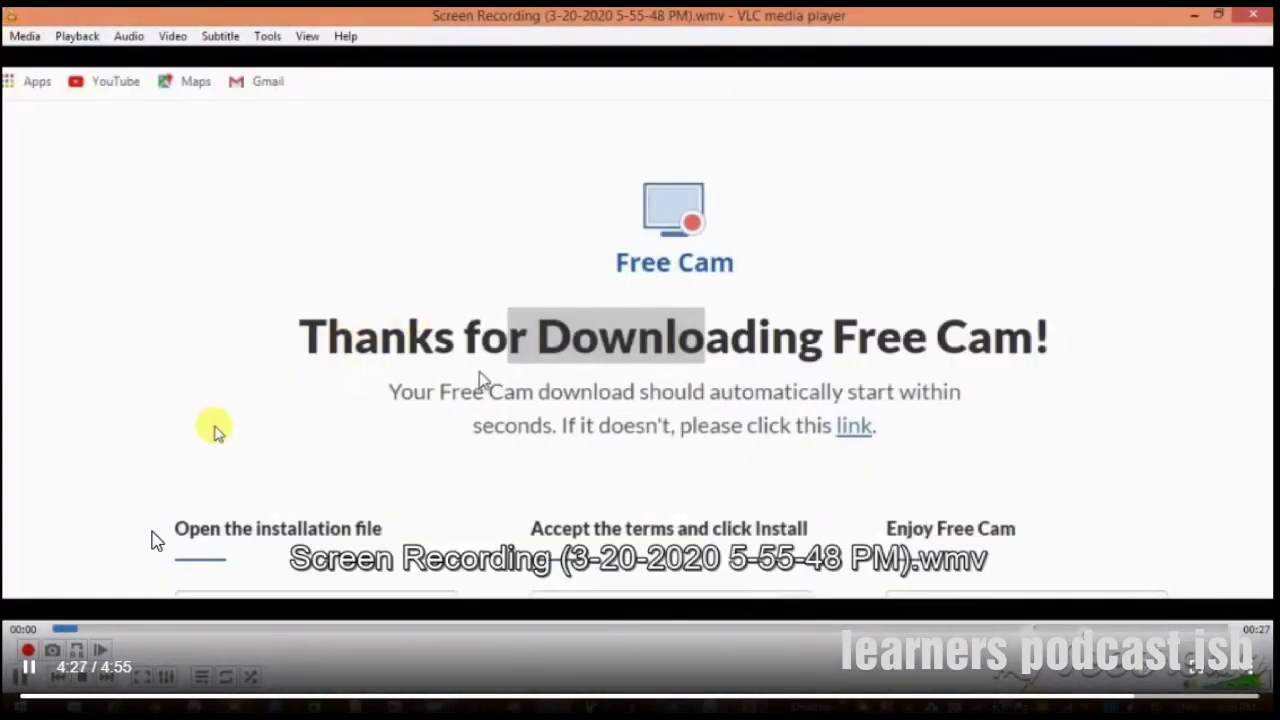